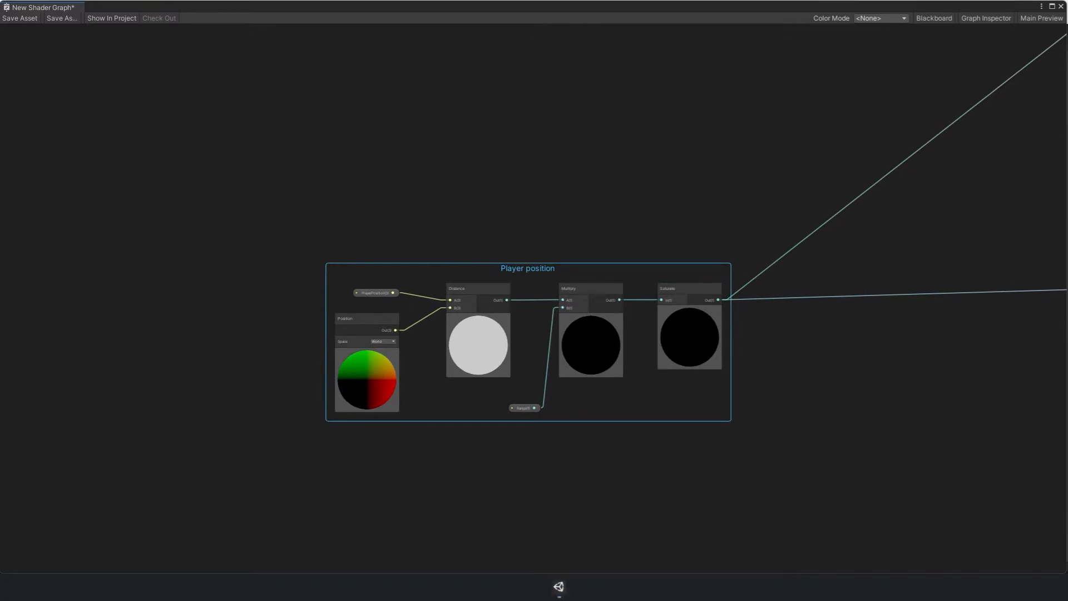
Examine the finished graph's Player position, Vertex position and Color groups and their connections to the Vertex and Fragment outputs.
{"action": "middle_click_drag", "start_coordinate": [967, 394], "coordinate": [612, 423]}
{"action": "middle_click_drag", "start_coordinate": [862, 340], "coordinate": [450, 437]}
{"action": "middle_click_drag", "start_coordinate": [959, 214], "coordinate": [603, 377]}
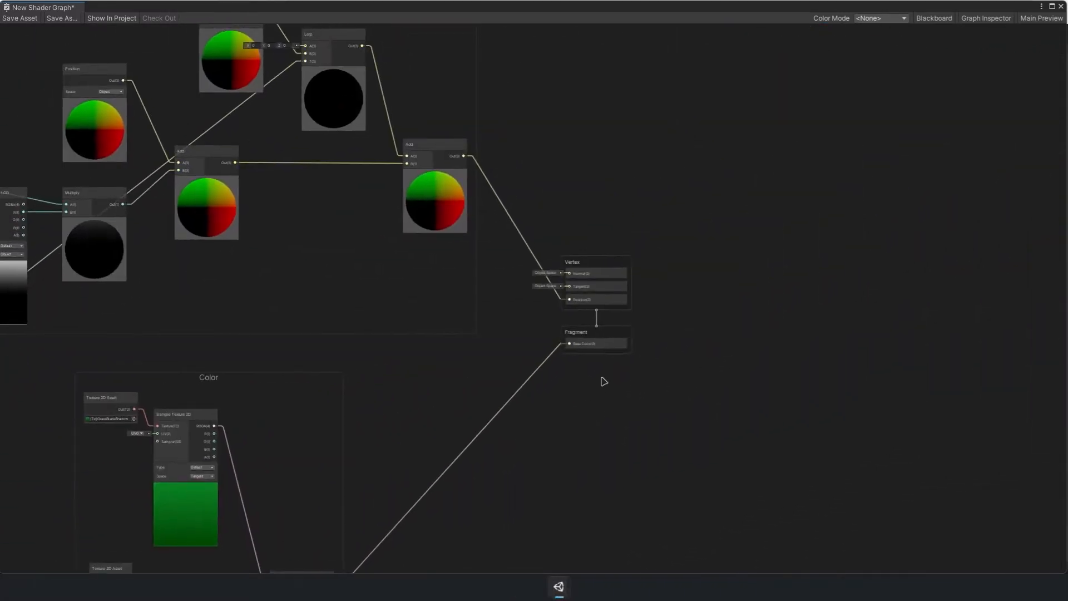
{"action": "scroll", "coordinate": [698, 280], "scroll_direction": "up", "scroll_amount": 2}
{"action": "scroll", "coordinate": [713, 318], "scroll_direction": "down", "scroll_amount": 2}
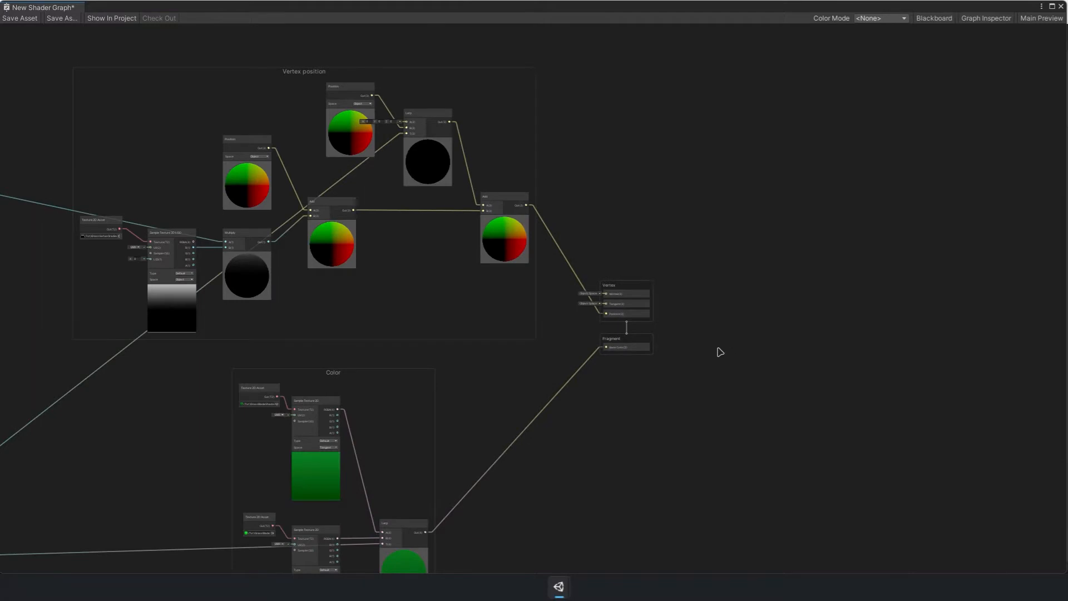
{"action": "scroll", "coordinate": [831, 360], "scroll_direction": "up", "scroll_amount": 5}
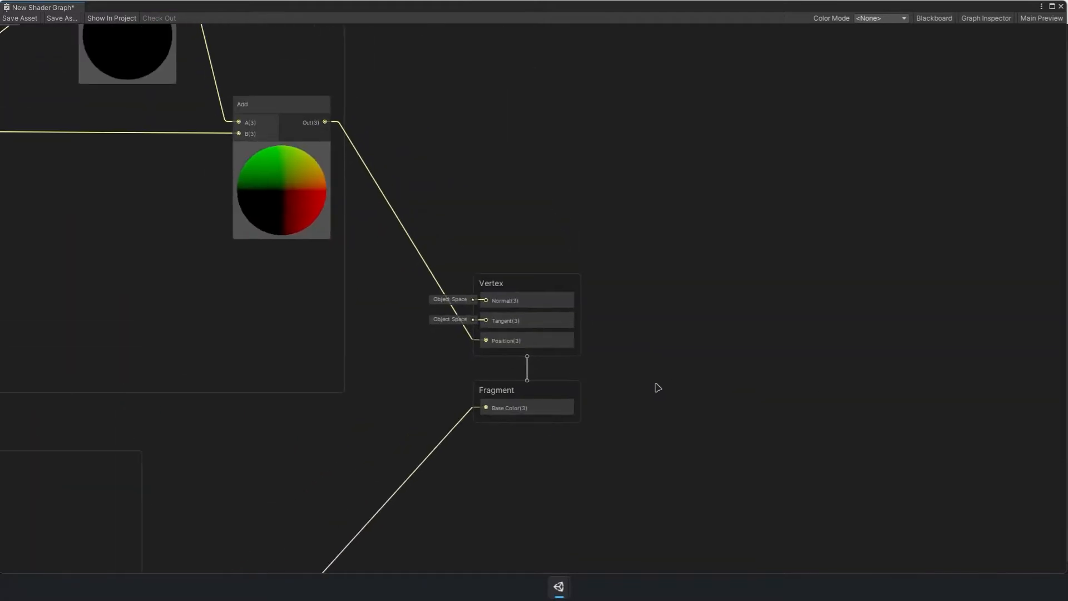
{"action": "middle_click_drag", "start_coordinate": [674, 368], "coordinate": [714, 358]}
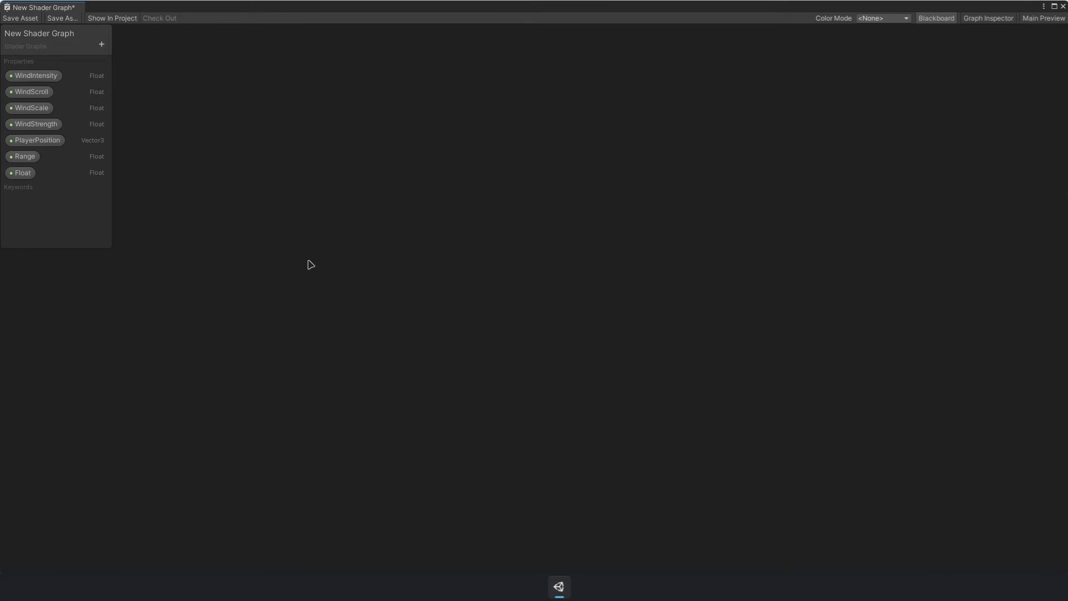
Add a Position node in World space and feed its output into a new Split node.
{"action": "key", "text": "space"}
{"action": "type", "text": "position"}
{"action": "key", "text": "Return"}
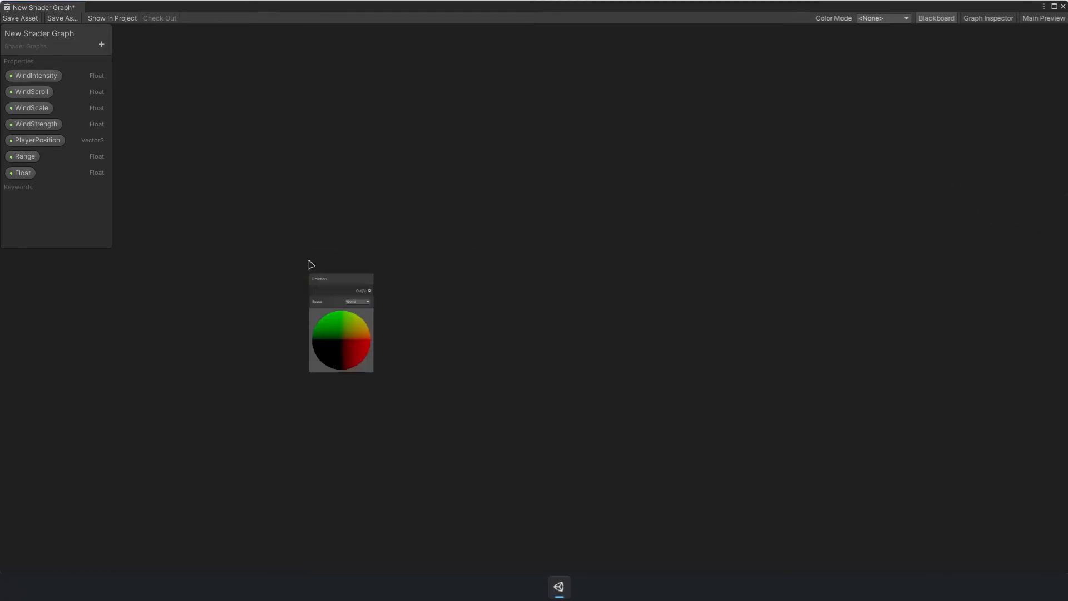
{"action": "scroll", "coordinate": [337, 304], "scroll_direction": "up", "scroll_amount": 2}
{"action": "left_click_drag", "start_coordinate": [467, 298], "coordinate": [467, 297]}
{"action": "type", "text": "split"}
{"action": "key", "text": "Return"}
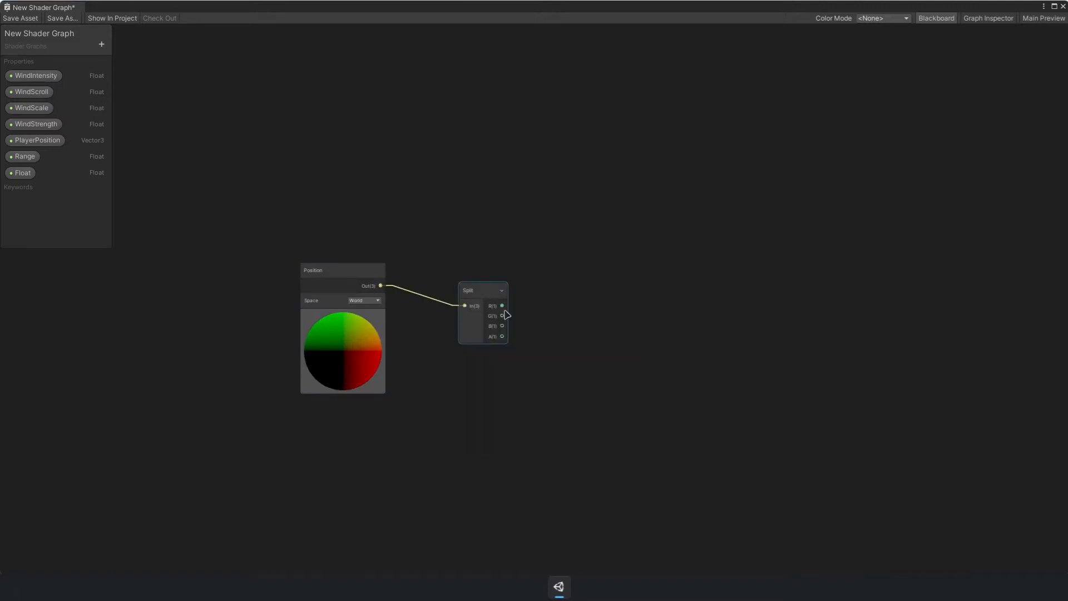
Add a Vector 2 node with the Split node's R output as X and B output as Y.
{"action": "left_click_drag", "start_coordinate": [566, 312], "coordinate": [567, 312]}
{"action": "type", "text": "v"}
{"action": "key", "text": "Down"}
{"action": "key", "text": "Down"}
{"action": "key", "text": "Return"}
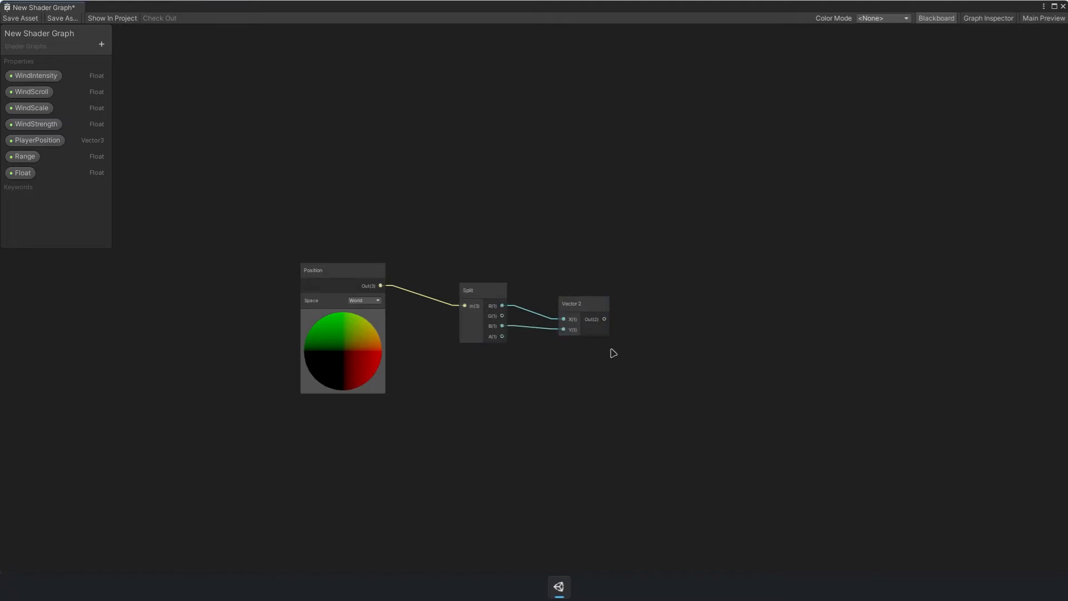
Feed the Vector 2 output into a new Multiply node, with the WindIntensity property as its B input.
{"action": "middle_click_drag", "start_coordinate": [611, 353], "coordinate": [510, 341]}
{"action": "left_click_drag", "start_coordinate": [502, 308], "coordinate": [609, 290]}
{"action": "type", "text": "mult"}
{"action": "key", "text": "Return"}
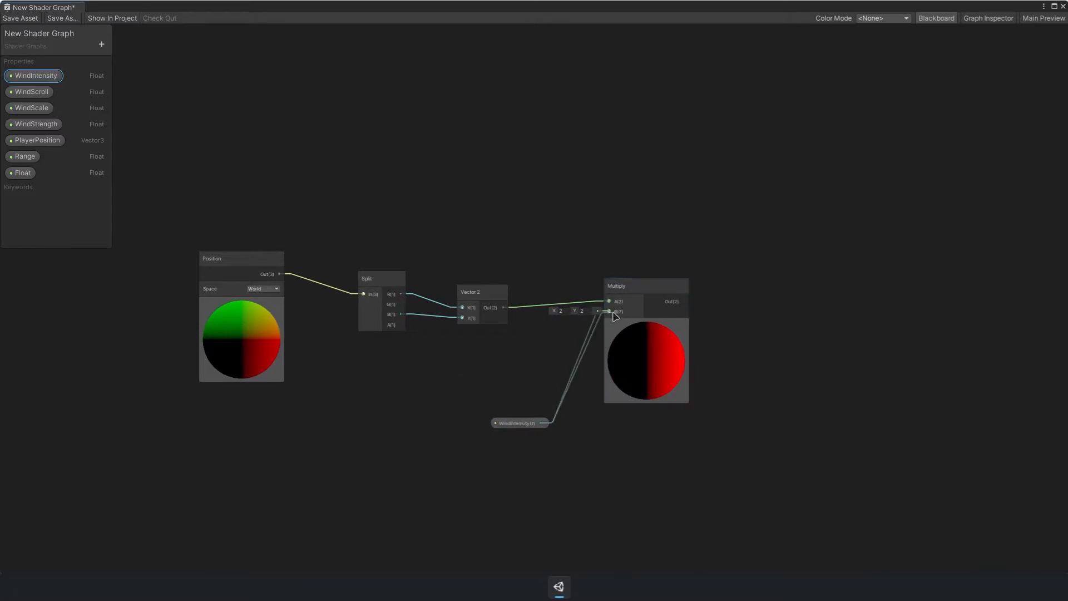
Feed the WindIntensity Multiply output into the UV input of a new Tiling And Offset node.
{"action": "middle_click_drag", "start_coordinate": [721, 347], "coordinate": [633, 288]}
{"action": "left_click_drag", "start_coordinate": [676, 277], "coordinate": [804, 260]}
{"action": "type", "text": "tili"}
{"action": "key", "text": "Return"}
{"action": "middle_click_drag", "start_coordinate": [744, 317], "coordinate": [728, 270]}
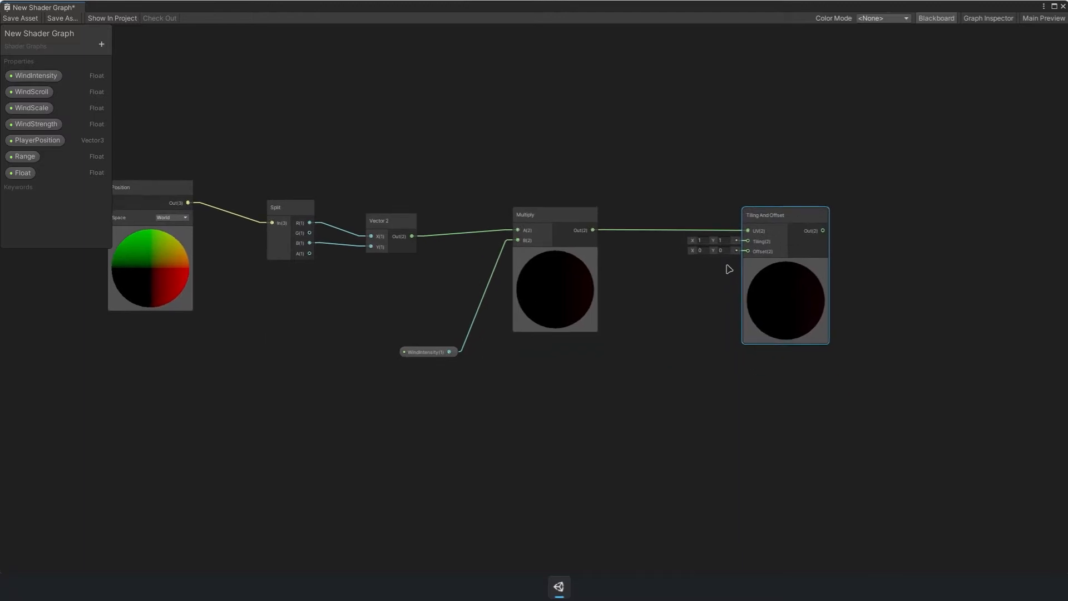
Drive the Tiling And Offset node's Offset input with a new Multiply node combining WindScroll (A) and Time (B).
{"action": "left_click_drag", "start_coordinate": [676, 367], "coordinate": [619, 474]}
{"action": "type", "text": "mul"}
{"action": "key", "text": "Return"}
{"action": "middle_click_drag", "start_coordinate": [612, 431], "coordinate": [608, 358]}
{"action": "left_click_drag", "start_coordinate": [581, 422], "coordinate": [527, 463]}
{"action": "type", "text": "tim"}
{"action": "key", "text": "Down"}
{"action": "key", "text": "Return"}
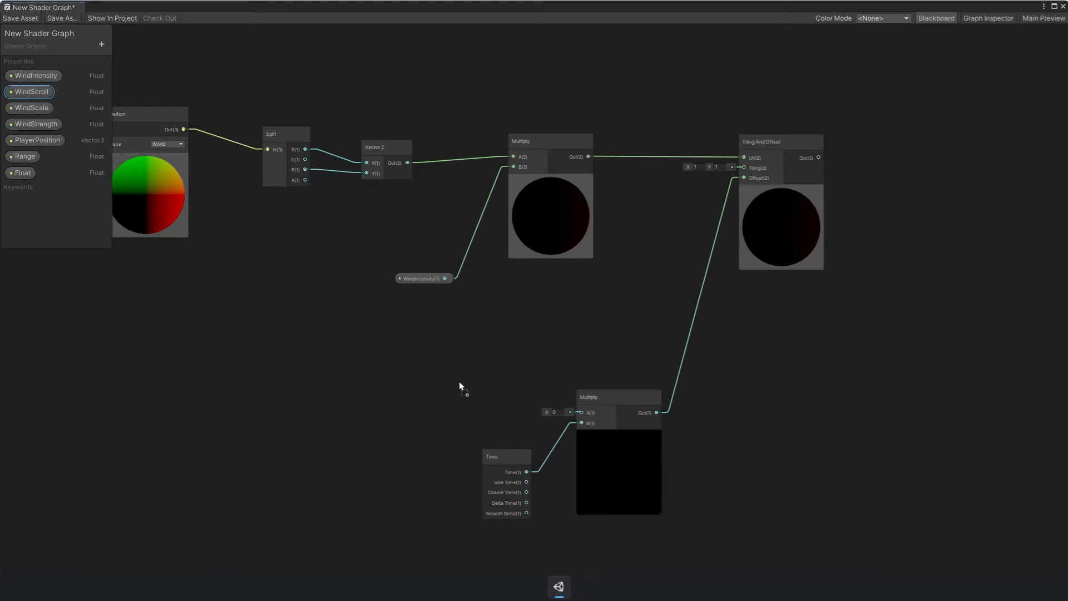
{"action": "left_click_drag", "start_coordinate": [580, 415], "coordinate": [581, 413]}
Feed the Tiling And Offset output into a new Simple Noise node, with the WindScale property as its Scale input.
{"action": "middle_click_drag", "start_coordinate": [744, 305], "coordinate": [419, 397]}
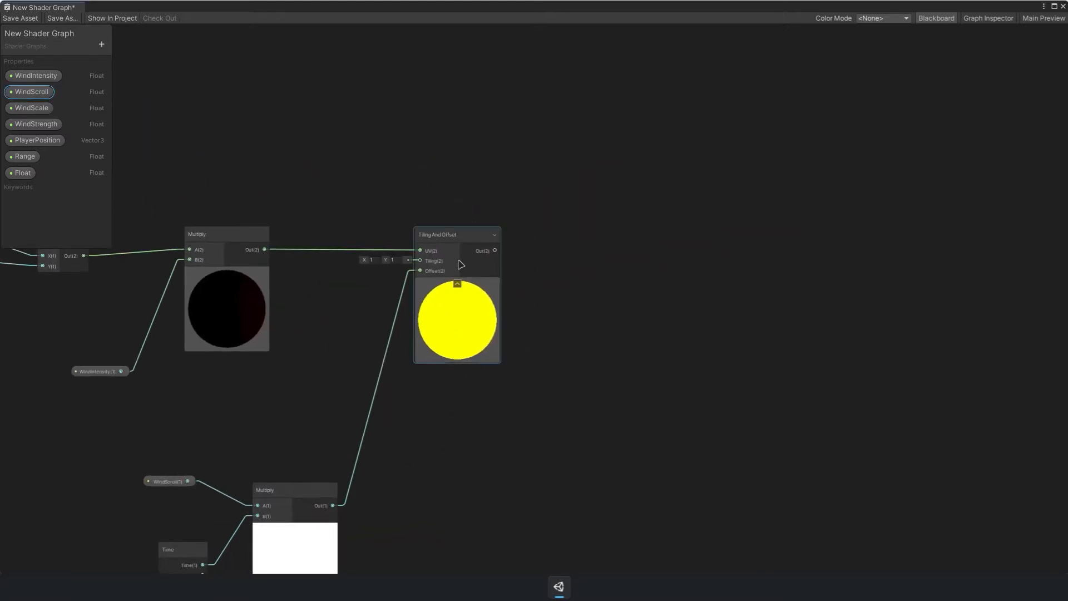
{"action": "type", "text": "sim"}
{"action": "left_click_drag", "start_coordinate": [586, 256], "coordinate": [673, 235]}
{"action": "key", "text": "Return"}
{"action": "left_click_drag", "start_coordinate": [525, 430], "coordinate": [649, 260]}
Feed the Simple Noise output into a new Subtract node and set its B value to 0.5.
{"action": "middle_click_drag", "start_coordinate": [739, 282], "coordinate": [606, 291]}
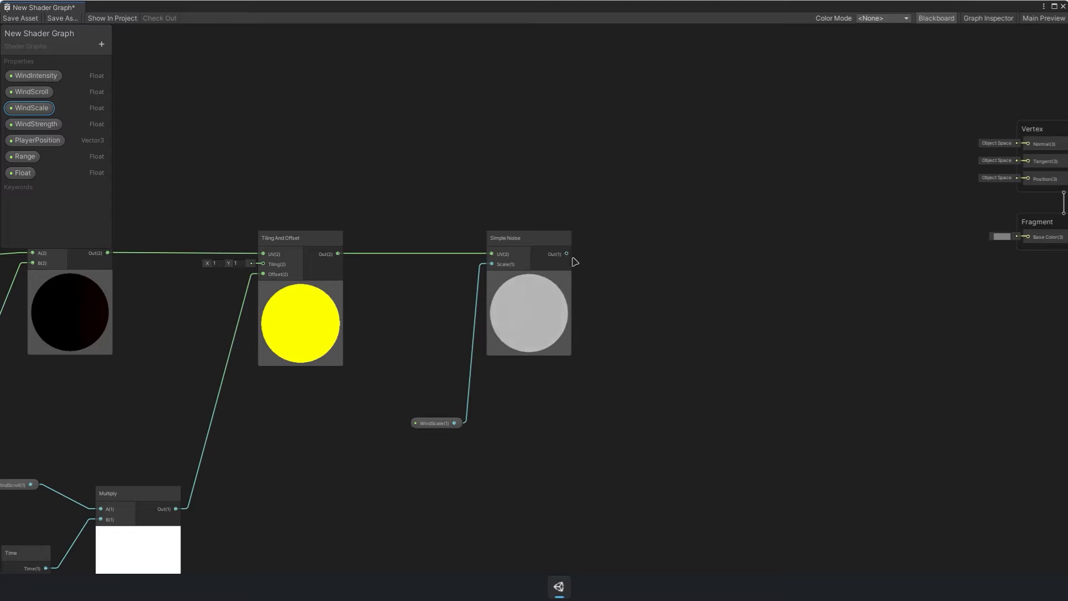
{"action": "left_click_drag", "start_coordinate": [663, 248], "coordinate": [663, 247]}
{"action": "type", "text": "subtract"}
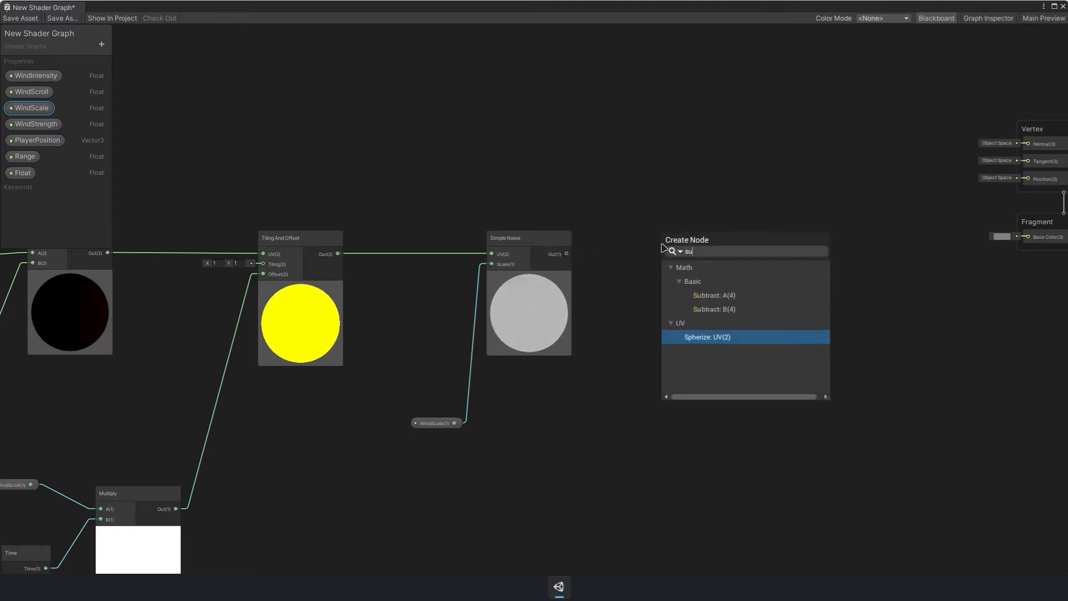
{"action": "key", "text": "Return"}
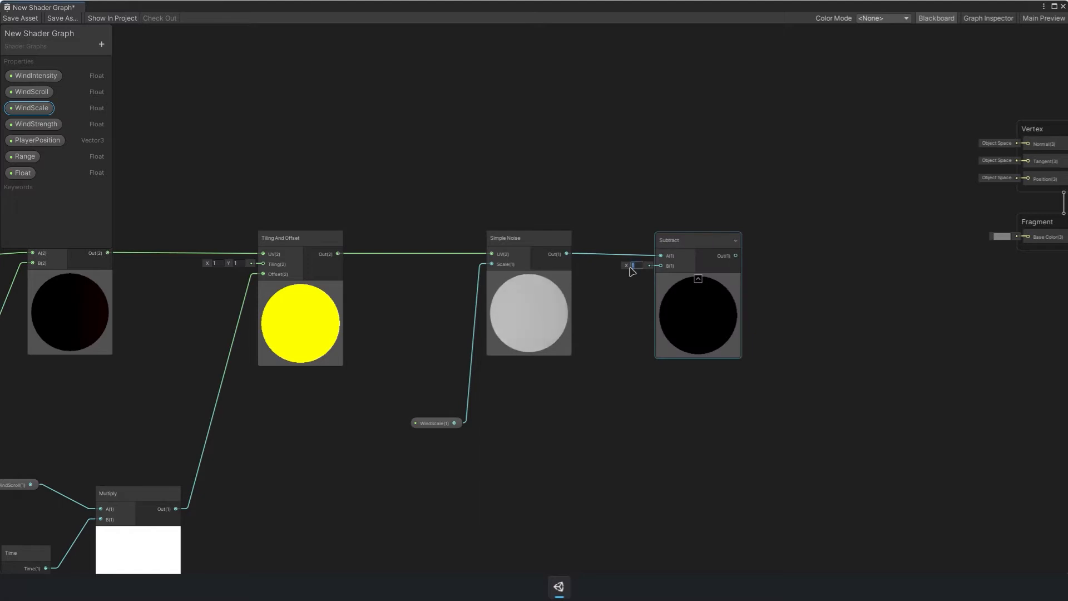
{"action": "type", "text": "0.5"}
{"action": "key", "text": "Return"}
Feed the Subtract output into the A input of a new Multiply node.
{"action": "middle_click_drag", "start_coordinate": [803, 281], "coordinate": [536, 295]}
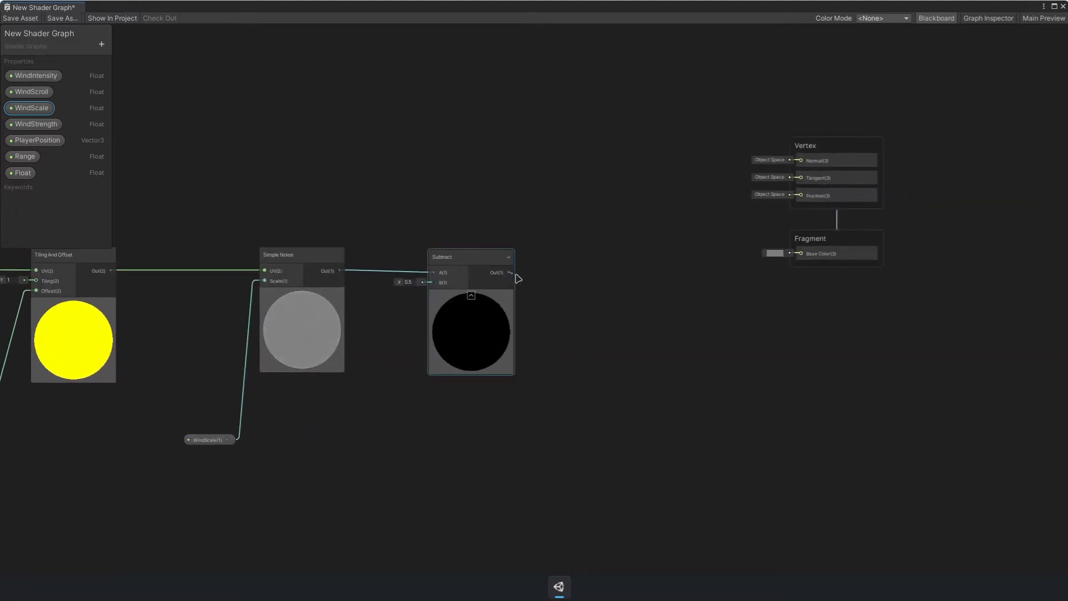
{"action": "left_click_drag", "start_coordinate": [510, 273], "coordinate": [601, 267]}
{"action": "type", "text": "multiply"}
{"action": "key", "text": "Return"}
Move the Vertex and Fragment blocks farther from the nodes, and feed the WindStrength property into the newest Multiply node's B input.
{"action": "left_click_drag", "start_coordinate": [765, 184], "coordinate": [843, 278]}
{"action": "middle_click_drag", "start_coordinate": [830, 312], "coordinate": [667, 338]}
{"action": "left_click_drag", "start_coordinate": [665, 169], "coordinate": [984, 165]}
{"action": "middle_click_drag", "start_coordinate": [605, 298], "coordinate": [619, 249]}
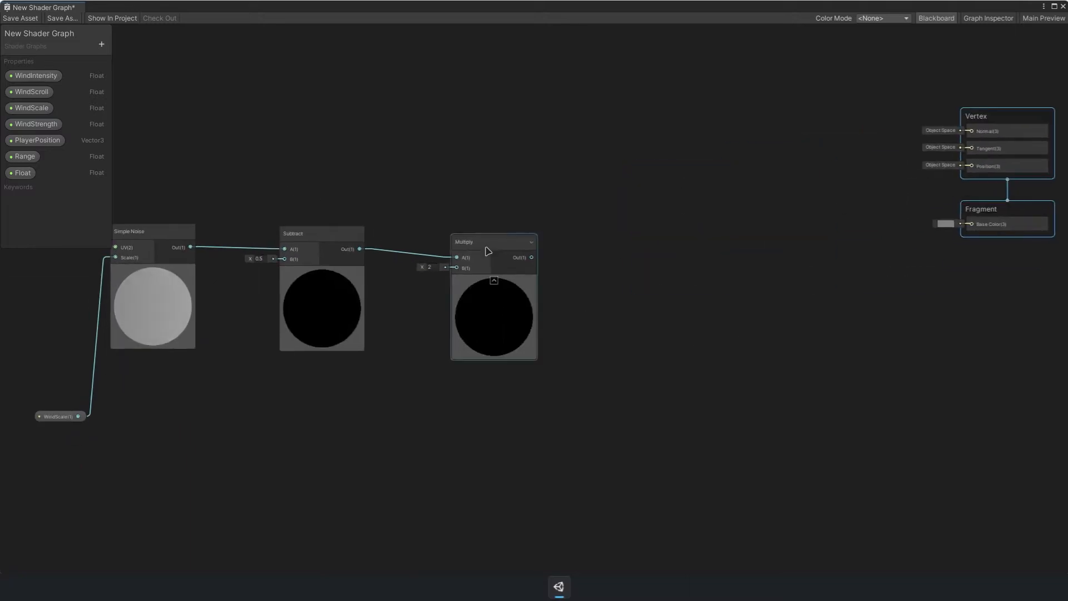
{"action": "left_click_drag", "start_coordinate": [488, 251], "coordinate": [525, 251]}
{"action": "left_click_drag", "start_coordinate": [36, 123], "coordinate": [492, 267]}
Place an Add node after the WindStrength Multiply node to receive its output.
{"action": "middle_click_drag", "start_coordinate": [627, 265], "coordinate": [532, 323]}
{"action": "key", "text": "space"}
{"action": "type", "text": "add"}
{"action": "key", "text": "Return"}
Feed a new Position node in Object space into the Add node, and connect the Add output to the Vertex block's Position.
{"action": "left_click_drag", "start_coordinate": [599, 262], "coordinate": [468, 106]}
{"action": "type", "text": "position"}
{"action": "key", "text": "Return"}
{"action": "middle_click_drag", "start_coordinate": [469, 105], "coordinate": [430, 125]}
{"action": "left_click", "coordinate": [438, 152]}
{"action": "left_click", "coordinate": [457, 164]}
{"action": "left_click_drag", "start_coordinate": [635, 271], "coordinate": [833, 240]}
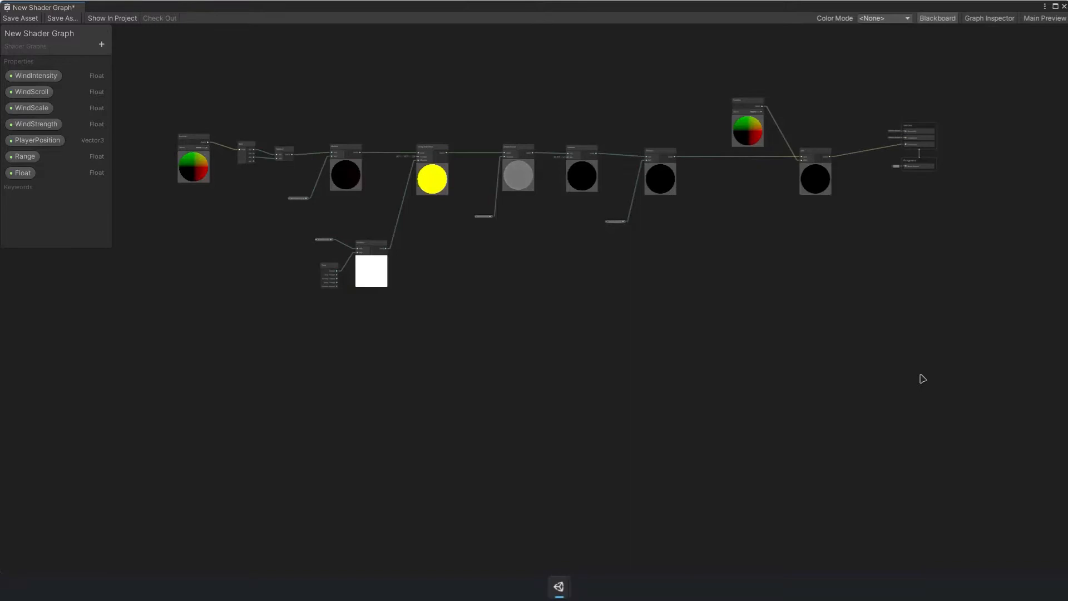
Group all the wind nodes, from the World Position node through the WindStrength Multiply node.
{"action": "left_click_drag", "start_coordinate": [198, 291], "coordinate": [157, 298]}
{"action": "key", "text": "ctrl+g"}
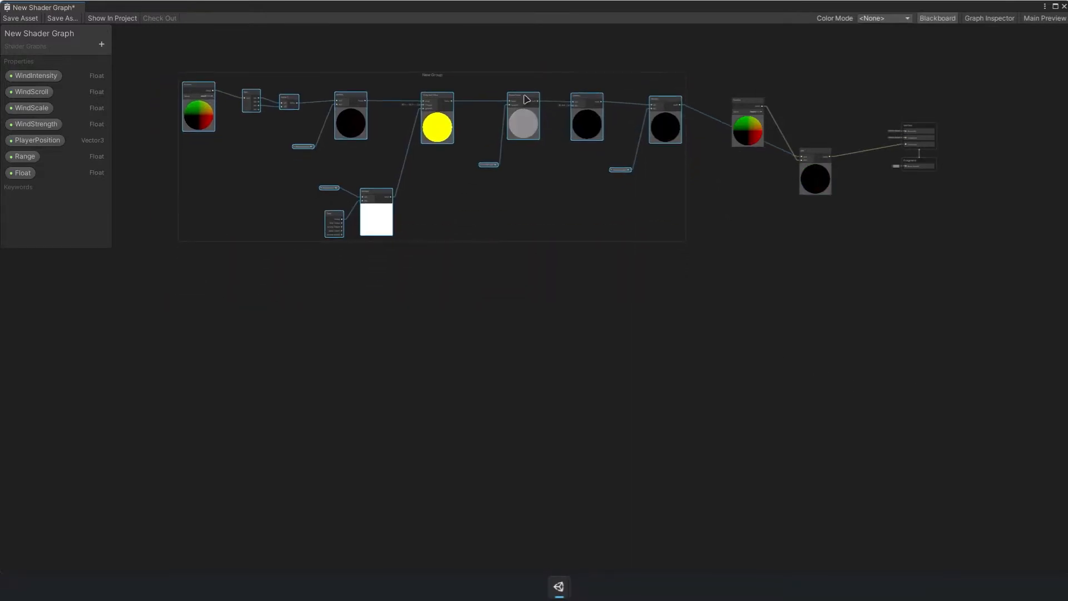
Place the PlayerPosition property in an empty area of the graph and show the Graph Inspector.
{"action": "scroll", "coordinate": [356, 300], "scroll_direction": "up", "scroll_amount": 5}
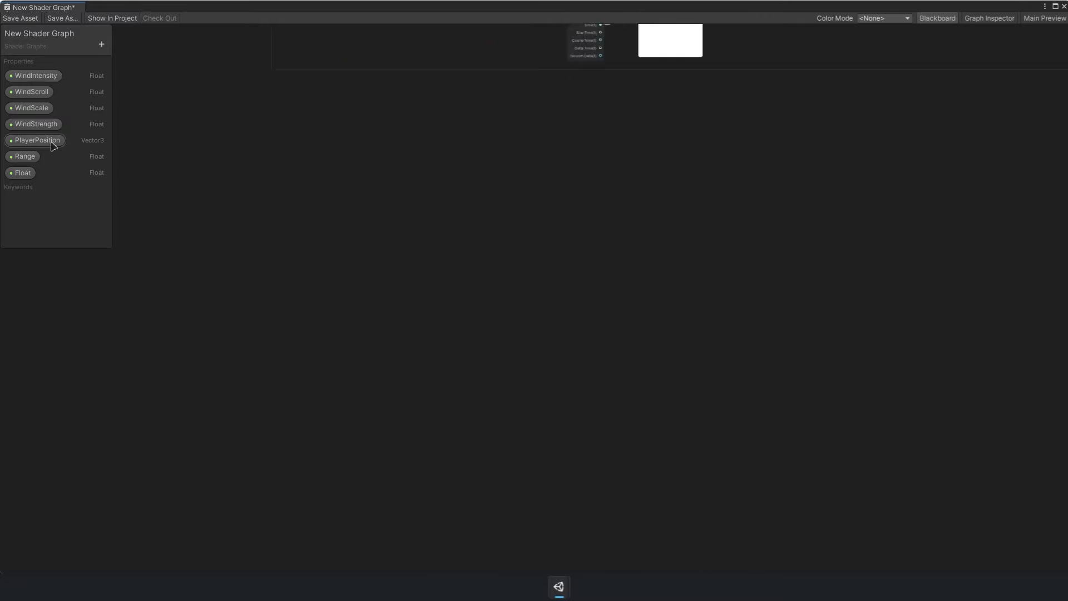
{"action": "scroll", "coordinate": [435, 226], "scroll_direction": "up", "scroll_amount": 4}
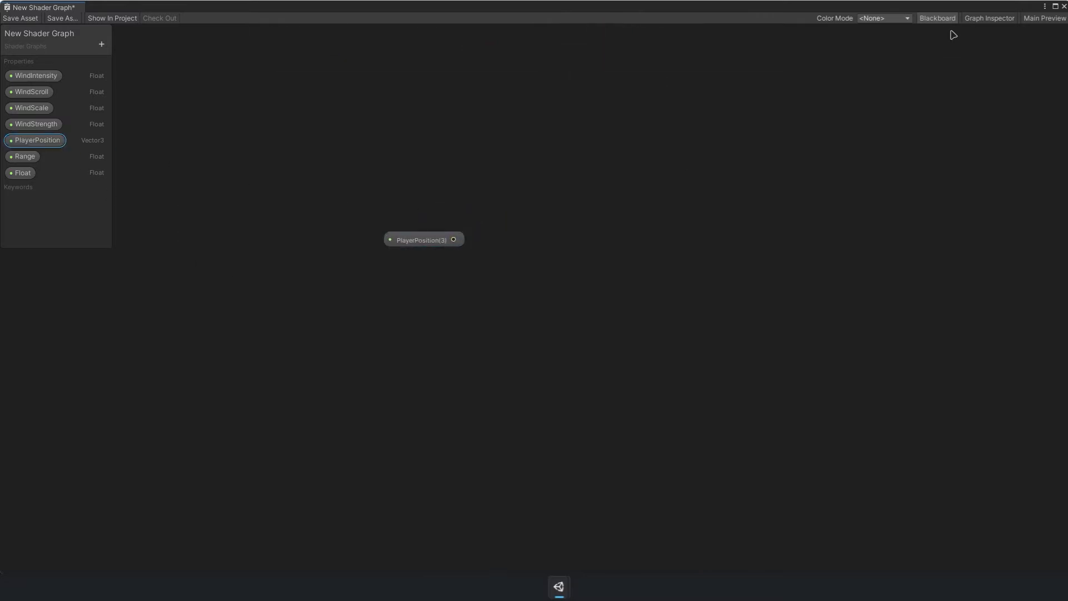
{"action": "left_click", "coordinate": [979, 20]}
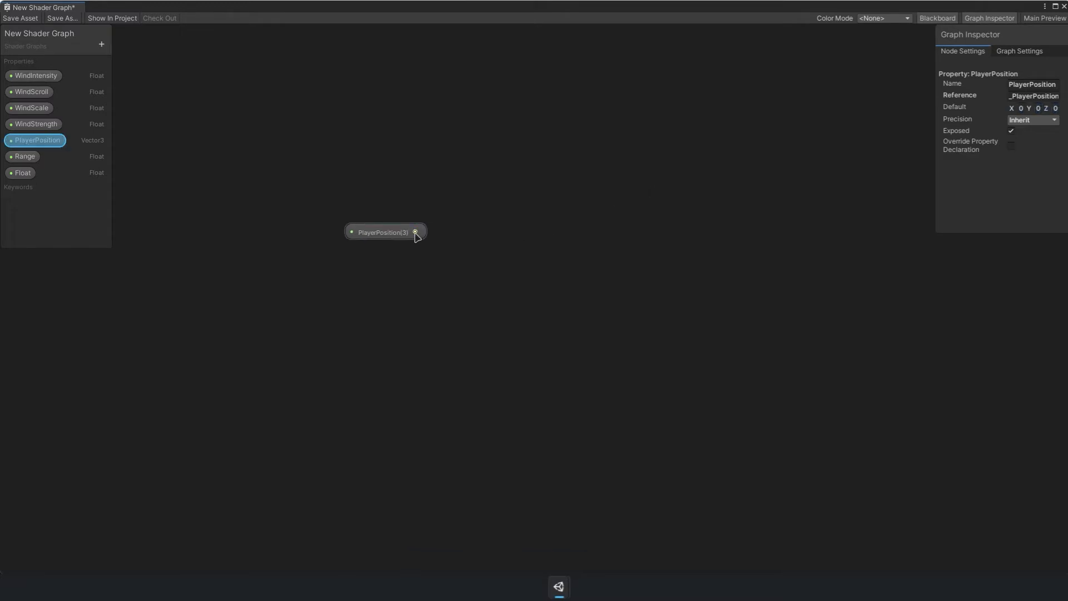
Feed PlayerPosition into input A of a new Distance node and a new World-space Position node into input B.
{"action": "left_click_drag", "start_coordinate": [537, 268], "coordinate": [535, 269]}
{"action": "type", "text": "dis"}
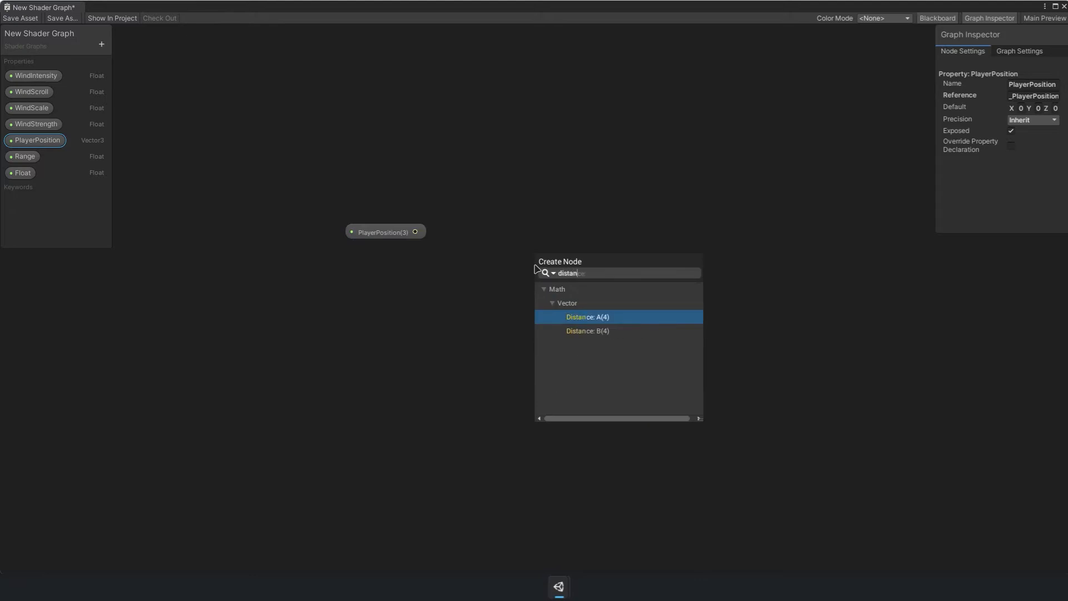
{"action": "type", "text": "tan"}
{"action": "key", "text": "Return"}
{"action": "left_click_drag", "start_coordinate": [400, 334], "coordinate": [385, 314]}
{"action": "type", "text": "po"}
{"action": "key", "text": "Return"}
Feed the Distance output into a new Multiply node, with the Range property as its B input.
{"action": "scroll", "coordinate": [734, 338], "scroll_direction": "down", "scroll_amount": 3}
{"action": "middle_click_drag", "start_coordinate": [734, 339], "coordinate": [525, 337]}
{"action": "left_click_drag", "start_coordinate": [458, 296], "coordinate": [587, 302]}
{"action": "type", "text": "mul"}
{"action": "key", "text": "Return"}
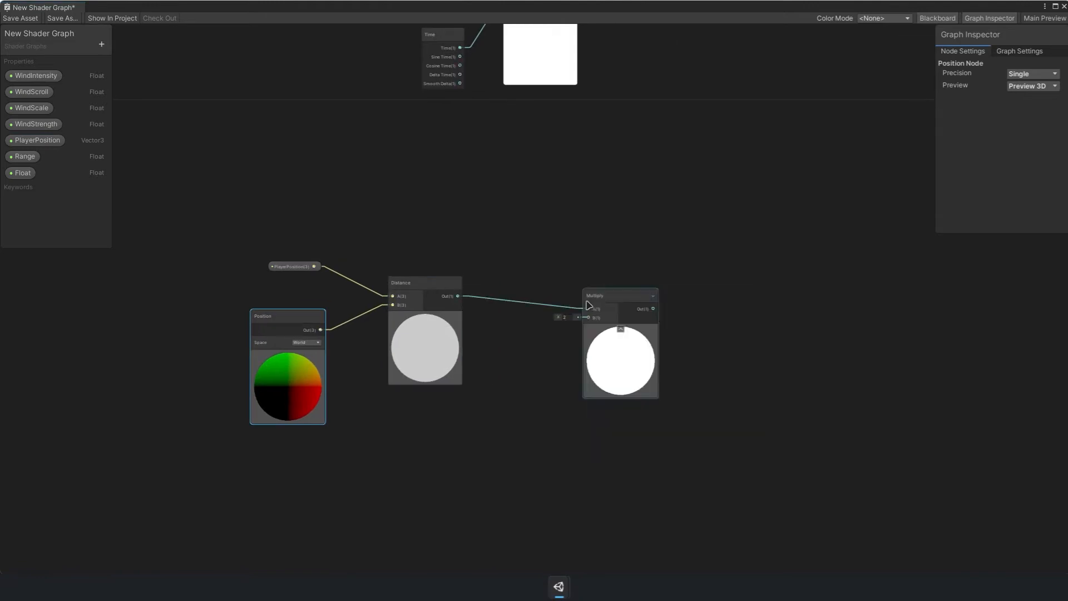
{"action": "left_click_drag", "start_coordinate": [33, 154], "coordinate": [479, 453]}
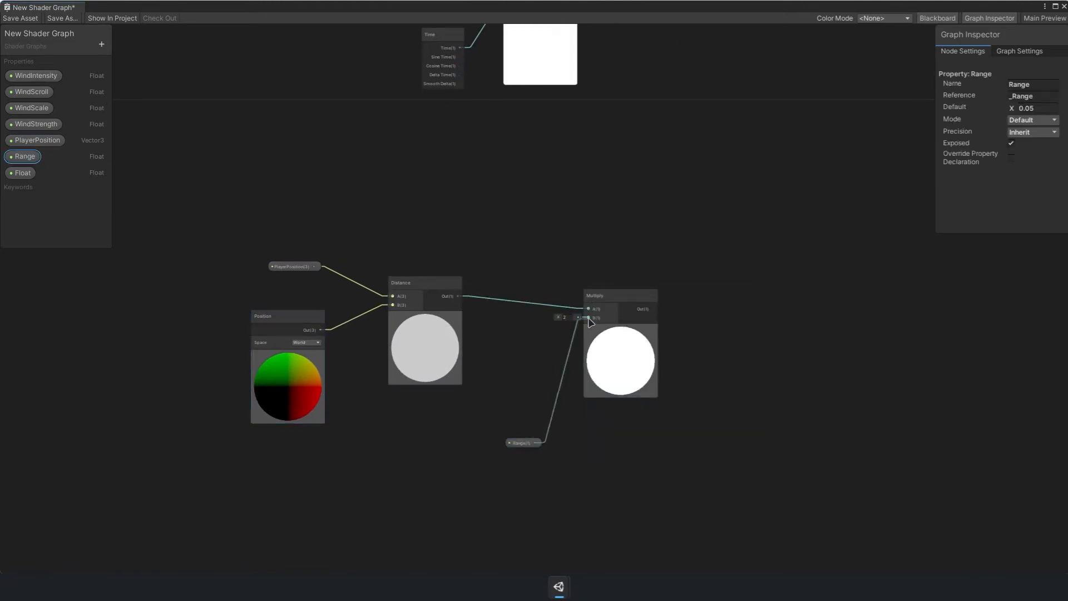
{"action": "left_click_drag", "start_coordinate": [590, 322], "coordinate": [588, 317]}
Feed the Range Multiply output into a new Saturate node.
{"action": "middle_click_drag", "start_coordinate": [664, 317], "coordinate": [514, 325]}
{"action": "left_click_drag", "start_coordinate": [505, 319], "coordinate": [594, 304]}
{"action": "type", "text": "sat"}
{"action": "key", "text": "Return"}
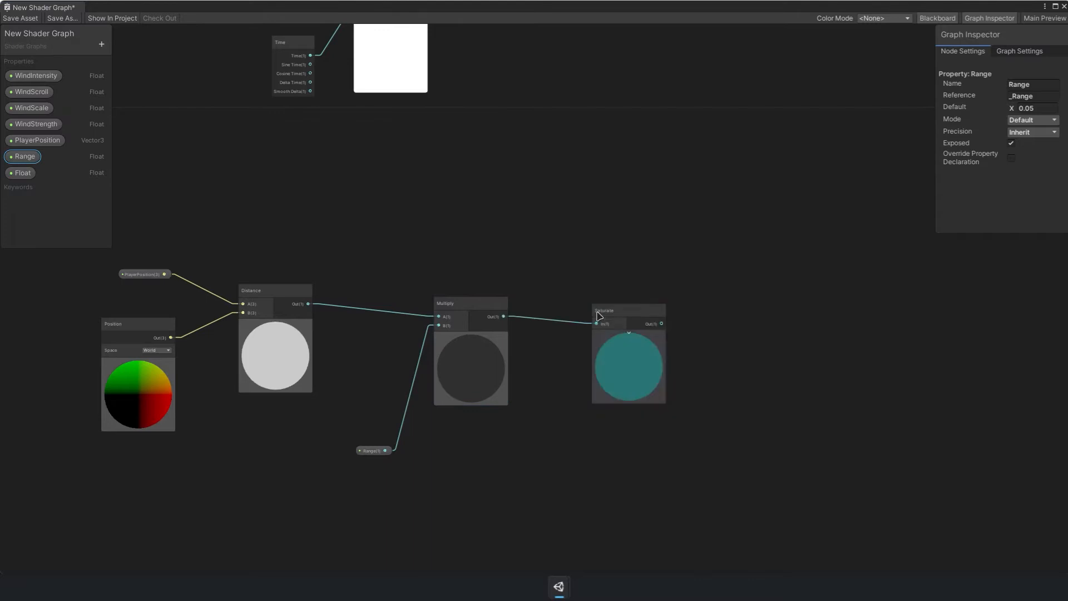
Group the player-distance nodes, from PlayerPosition through the Saturate node.
{"action": "scroll", "coordinate": [734, 312], "scroll_direction": "down", "scroll_amount": 3}
{"action": "middle_click_drag", "start_coordinate": [734, 312], "coordinate": [713, 318]}
{"action": "left_click_drag", "start_coordinate": [681, 273], "coordinate": [279, 443]}
{"action": "key", "text": "ctrl+g"}
{"action": "middle_click_drag", "start_coordinate": [712, 381], "coordinate": [456, 448]}
{"action": "left_click", "coordinate": [525, 386]}
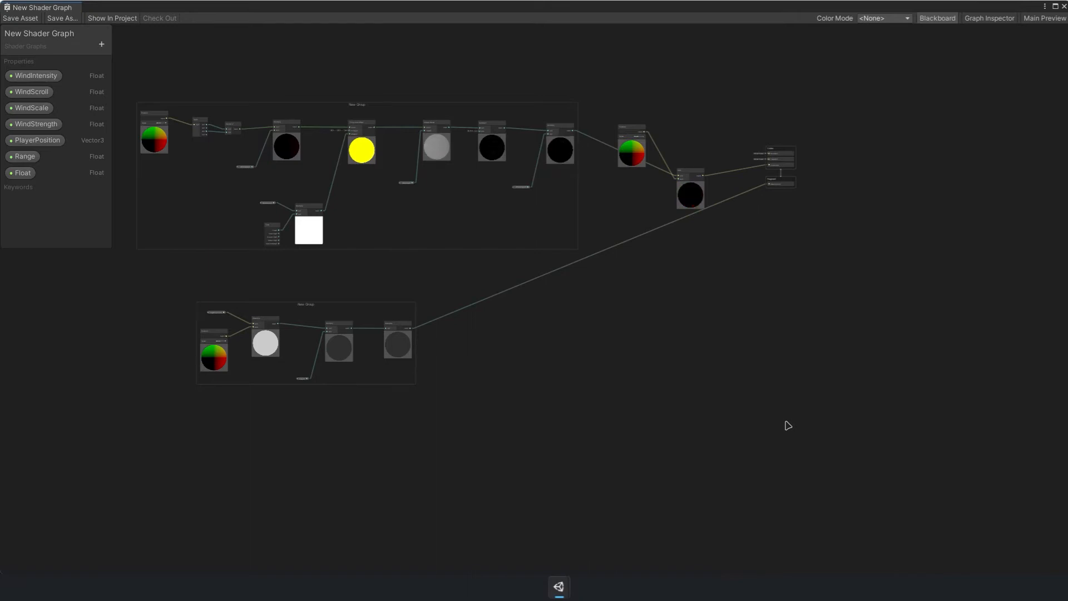
Add a Sample Texture 2D node in the empty area beyond the player-distance group.
{"action": "scroll", "coordinate": [727, 411], "scroll_direction": "up", "scroll_amount": 3}
{"action": "middle_click_drag", "start_coordinate": [516, 349], "coordinate": [569, 377]}
{"action": "scroll", "coordinate": [585, 328], "scroll_direction": "up", "scroll_amount": 1}
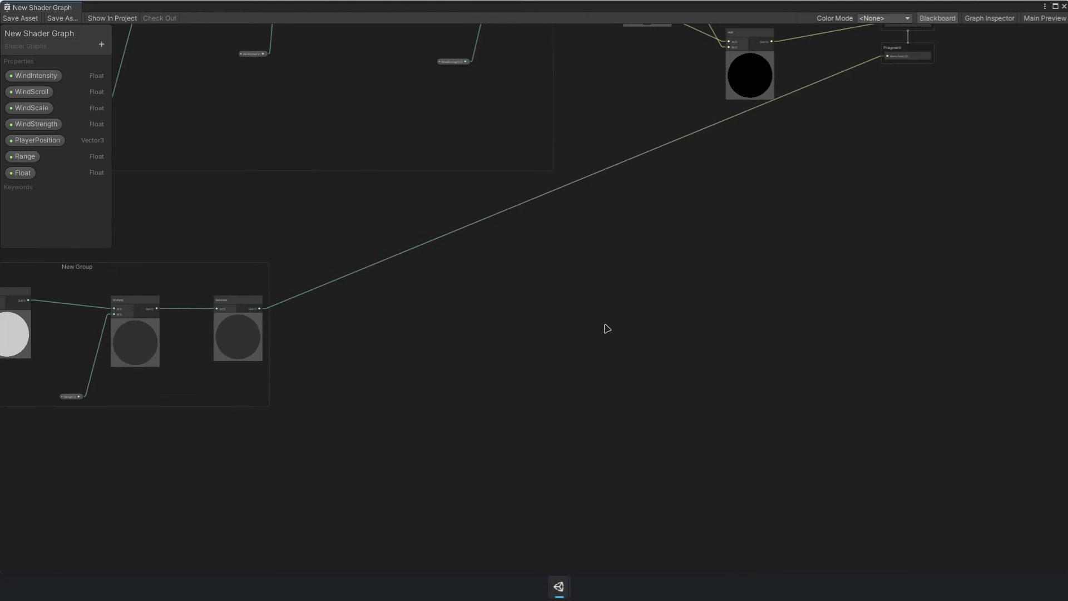
{"action": "middle_click_drag", "start_coordinate": [602, 338], "coordinate": [557, 368]}
{"action": "key", "text": "space"}
{"action": "type", "text": "sample tex"}
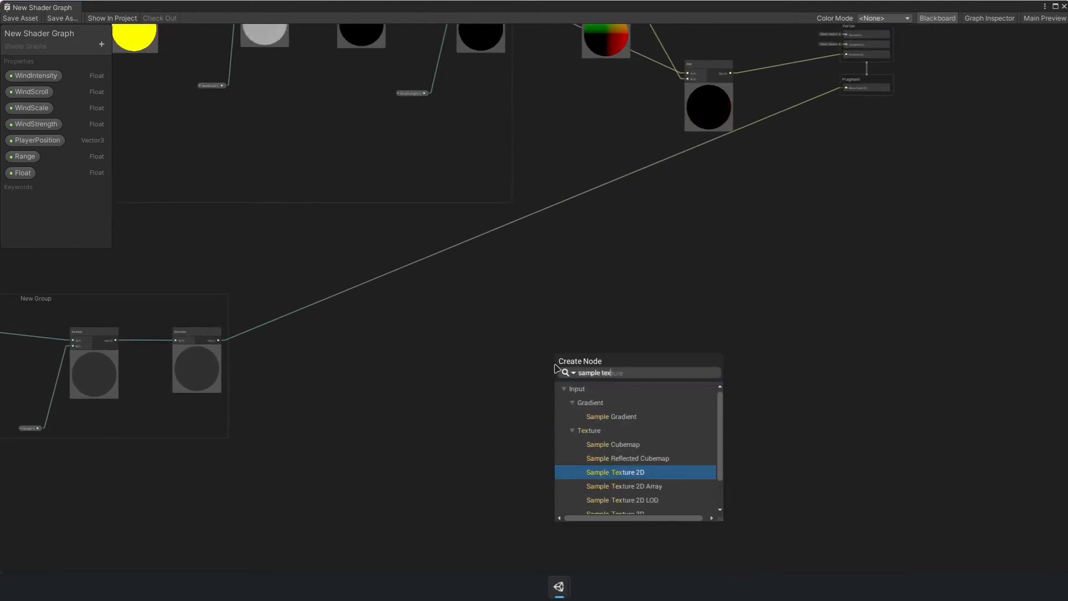
{"action": "key", "text": "Return"}
Feed a new Texture 2D Asset node into the sampler's Texture input and assign it the (Txt)GrassBladeShadow texture.
{"action": "scroll", "coordinate": [564, 349], "scroll_direction": "up", "scroll_amount": 2}
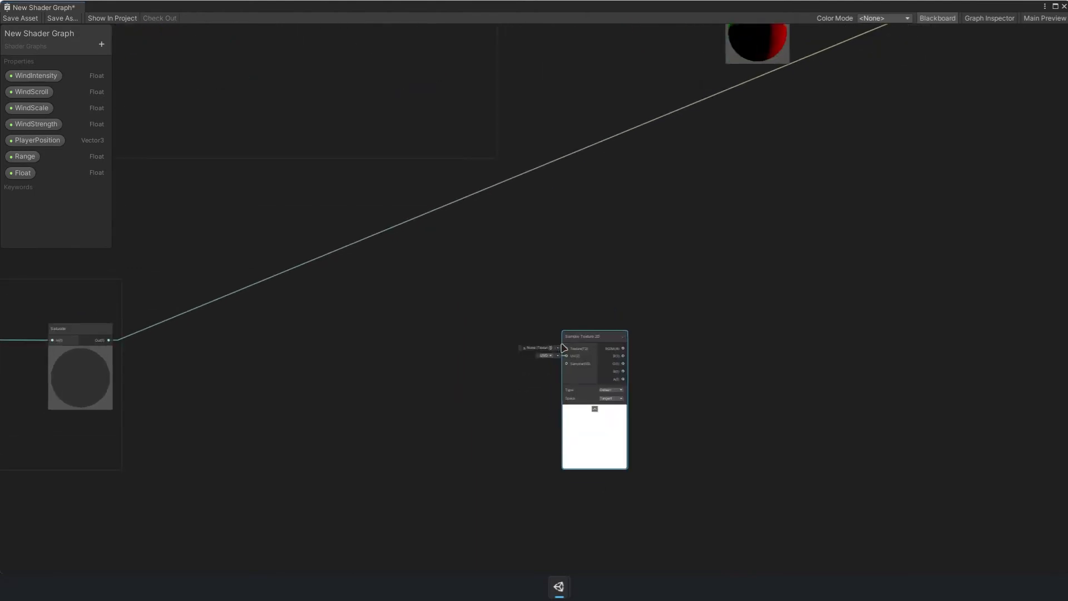
{"action": "left_click_drag", "start_coordinate": [539, 333], "coordinate": [537, 333]}
{"action": "type", "text": "tex"}
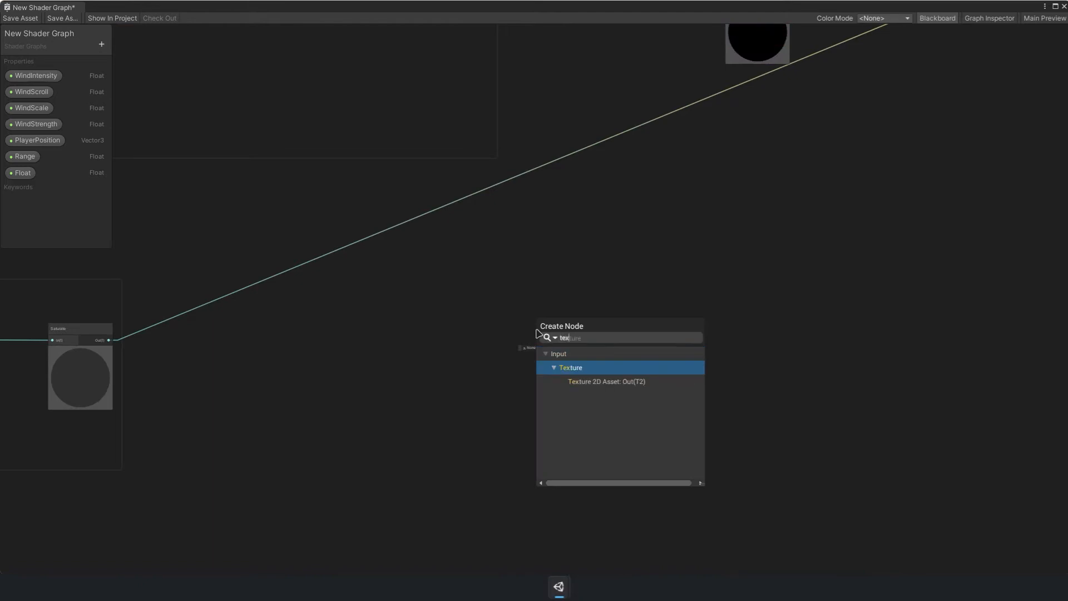
{"action": "key", "text": "Down"}
{"action": "key", "text": "Return"}
{"action": "scroll", "coordinate": [528, 363], "scroll_direction": "up", "scroll_amount": 2}
{"action": "left_click", "coordinate": [537, 351]}
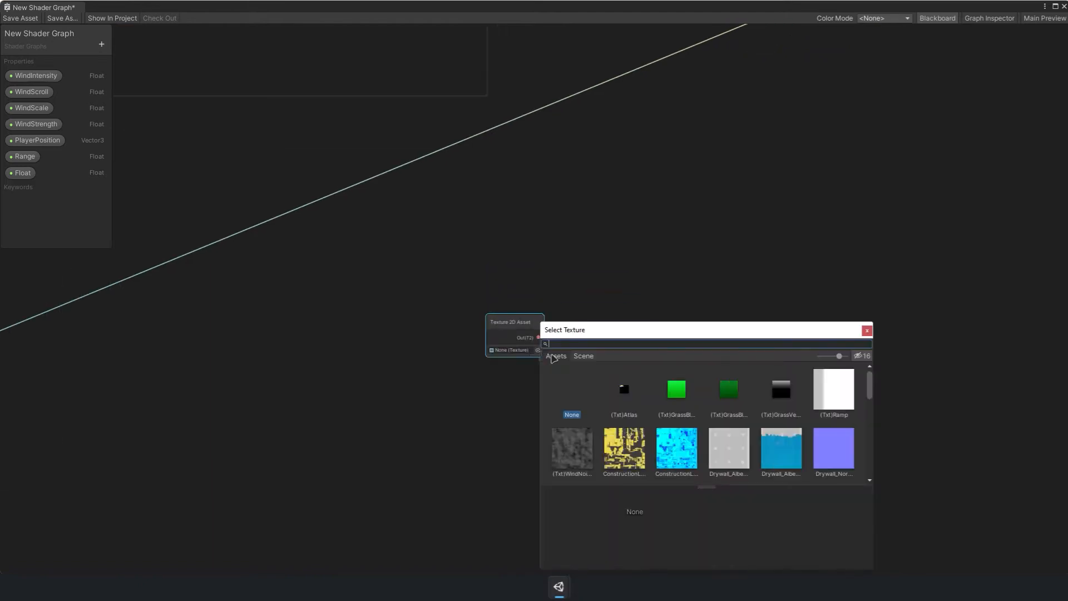
{"action": "double_click", "coordinate": [725, 396]}
Duplicate the Texture 2D Asset and Sample Texture 2D nodes below the originals, and assign the copy the (Txt)GrassBlade texture.
{"action": "middle_click_drag", "start_coordinate": [722, 410], "coordinate": [725, 329]}
{"action": "left_click_drag", "start_coordinate": [732, 186], "coordinate": [553, 300]}
{"action": "middle_click_drag", "start_coordinate": [582, 437], "coordinate": [570, 351]}
{"action": "key", "text": "ctrl+d"}
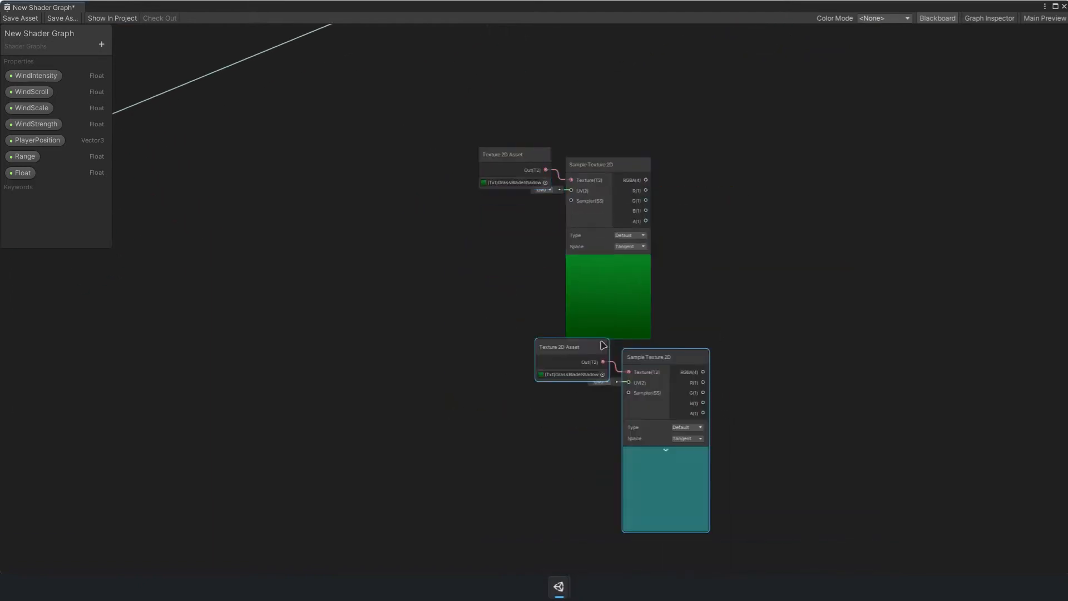
{"action": "left_click_drag", "start_coordinate": [671, 364], "coordinate": [614, 382]}
{"action": "left_click", "coordinate": [545, 392]}
{"action": "double_click", "coordinate": [709, 397]}
Feed the GrassBladeShadow sampler's RGBA output into input A of a new Lerp node.
{"action": "scroll", "coordinate": [669, 372], "scroll_direction": "down", "scroll_amount": 3}
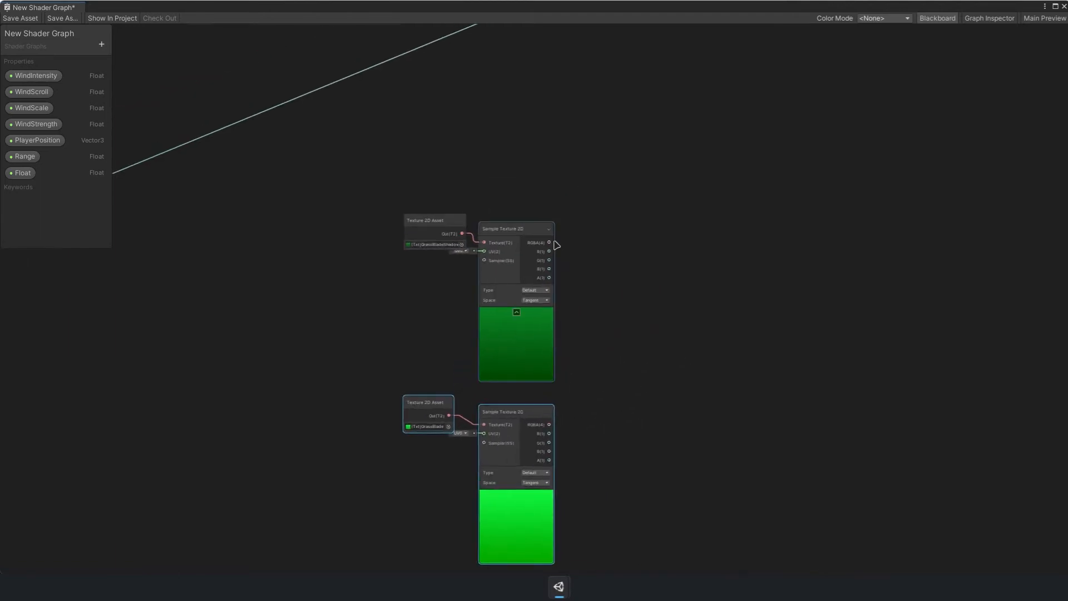
{"action": "left_click_drag", "start_coordinate": [680, 299], "coordinate": [679, 301]}
{"action": "type", "text": "lerp"}
{"action": "key", "text": "Down"}
{"action": "key", "text": "Down"}
{"action": "key", "text": "Down"}
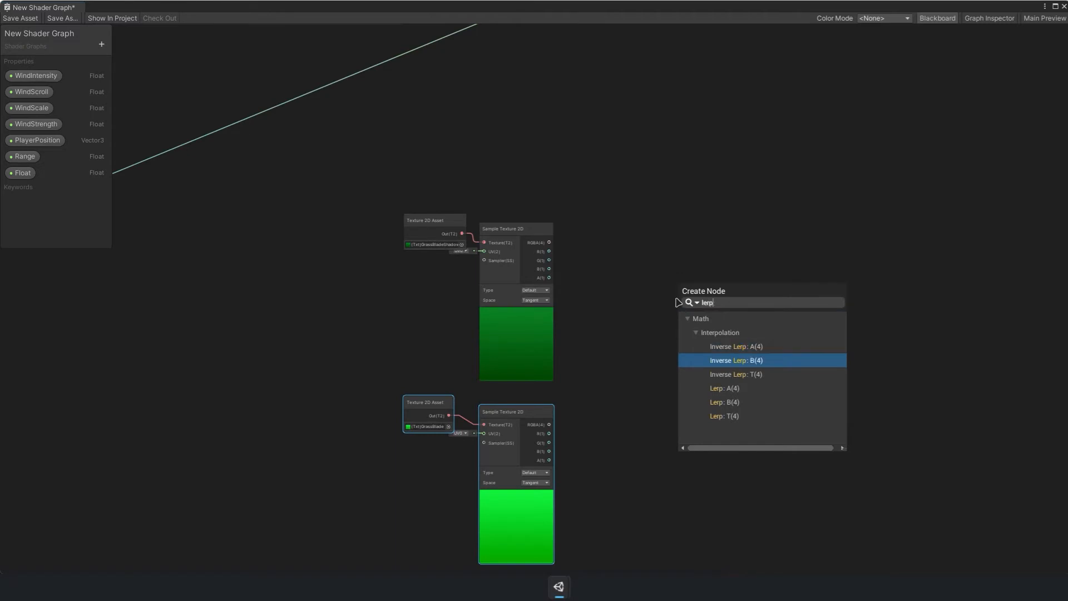
{"action": "key", "text": "Return"}
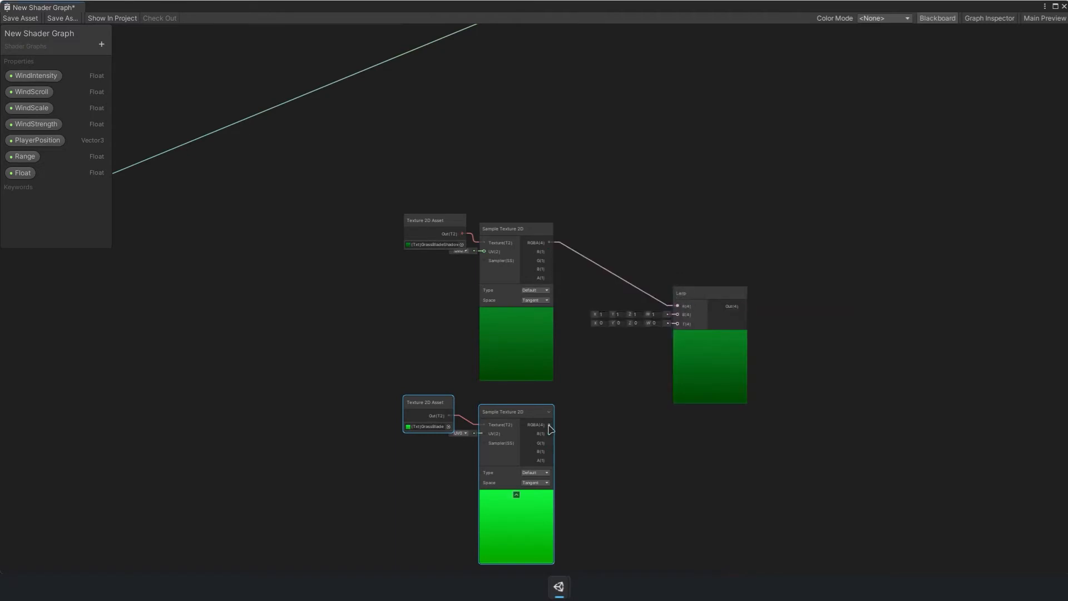
Feed the GrassBlade sampler's RGBA output into the Lerp's input B and the player-distance group's Saturate output into its T input.
{"action": "left_click_drag", "start_coordinate": [677, 315], "coordinate": [677, 315]}
{"action": "scroll", "coordinate": [652, 330], "scroll_direction": "down", "scroll_amount": 3}
{"action": "middle_click_drag", "start_coordinate": [260, 284], "coordinate": [301, 298]}
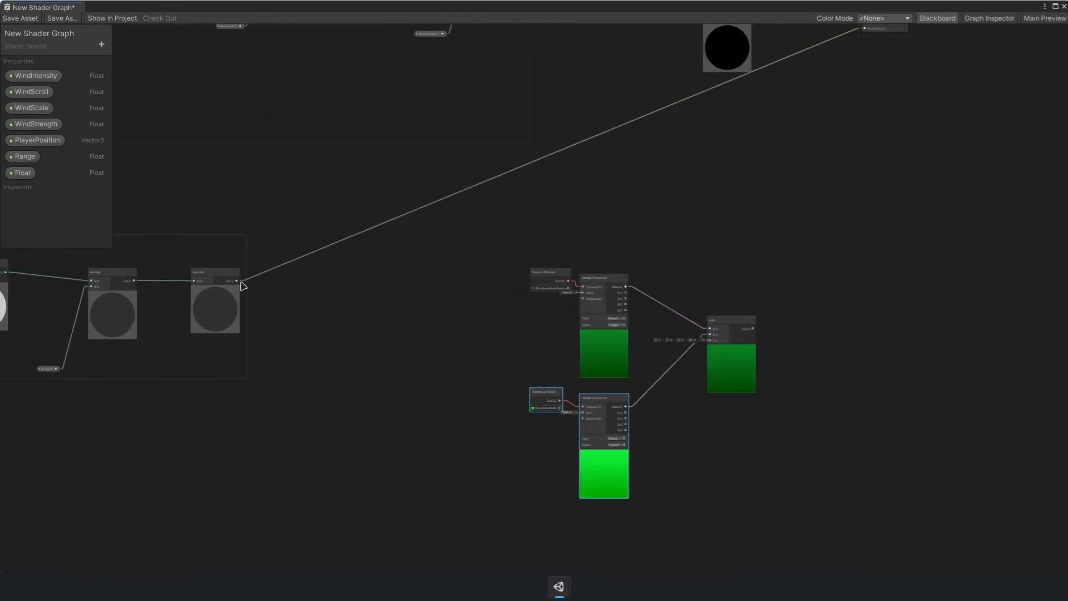
{"action": "left_click_drag", "start_coordinate": [709, 340], "coordinate": [710, 340]}
{"action": "scroll", "coordinate": [792, 328], "scroll_direction": "down", "scroll_amount": 2}
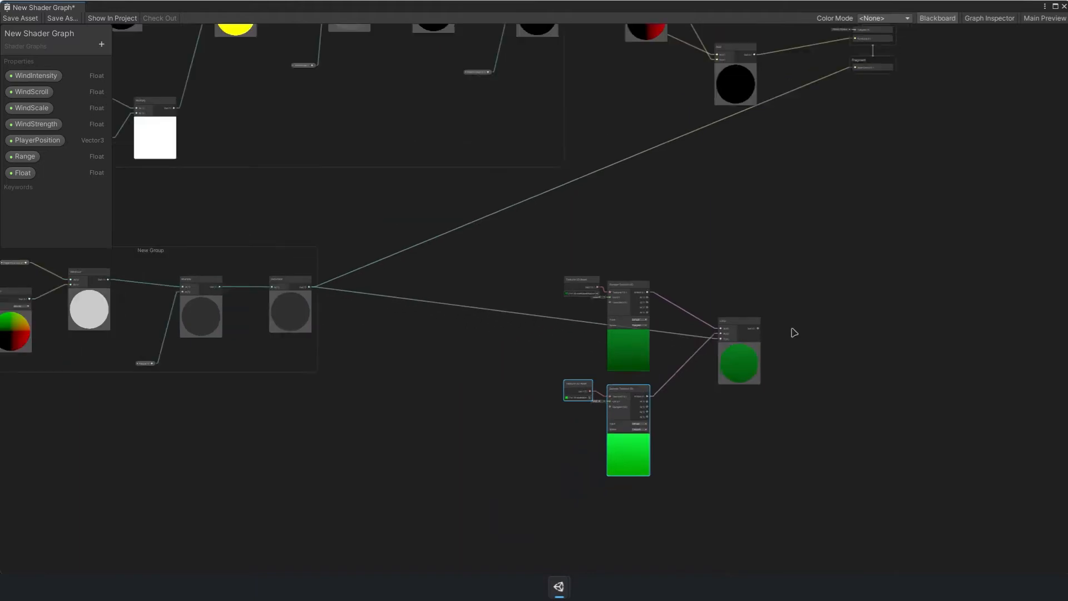
Connect the texture-blending Lerp's output to the Fragment Base Color.
{"action": "middle_click_drag", "start_coordinate": [810, 276], "coordinate": [689, 353]}
{"action": "scroll", "coordinate": [687, 353], "scroll_direction": "up", "scroll_amount": 1}
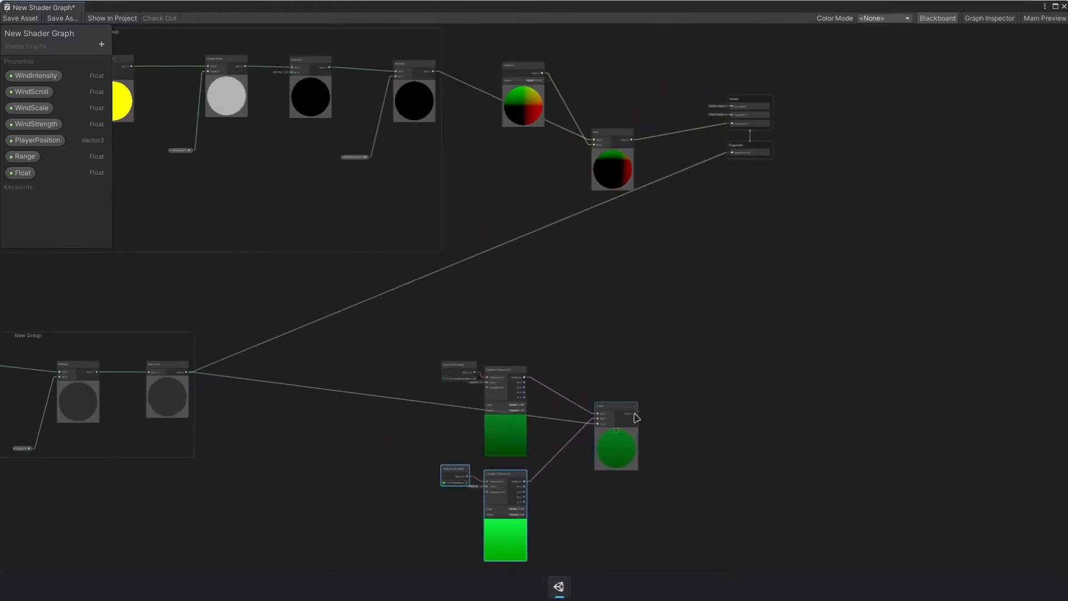
{"action": "left_click_drag", "start_coordinate": [670, 311], "coordinate": [732, 153]}
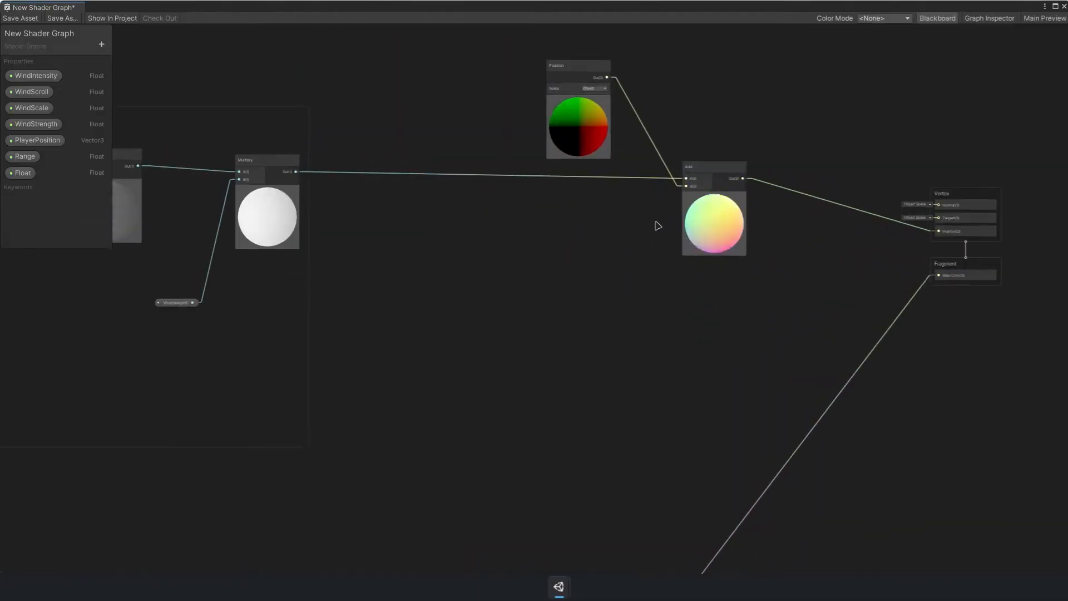
Insert a Multiply node into the Add's input A, and feed its input B from a new Sample Texture 2D LOD node's RGBA output.
{"action": "key", "text": "space"}
{"action": "type", "text": "mul"}
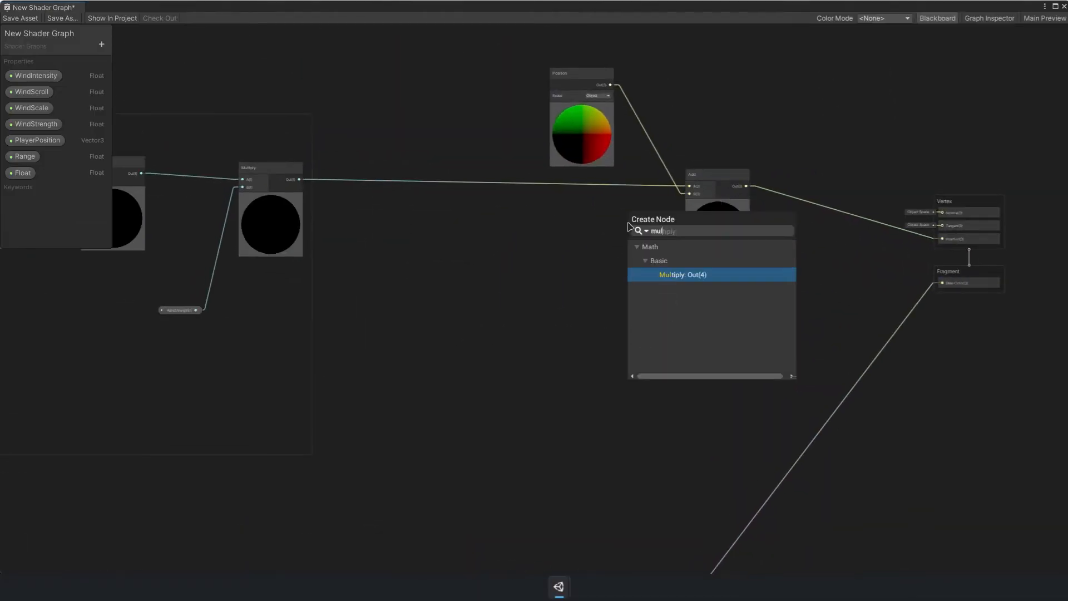
{"action": "key", "text": "Return"}
{"action": "key", "text": "space"}
{"action": "type", "text": "simple"}
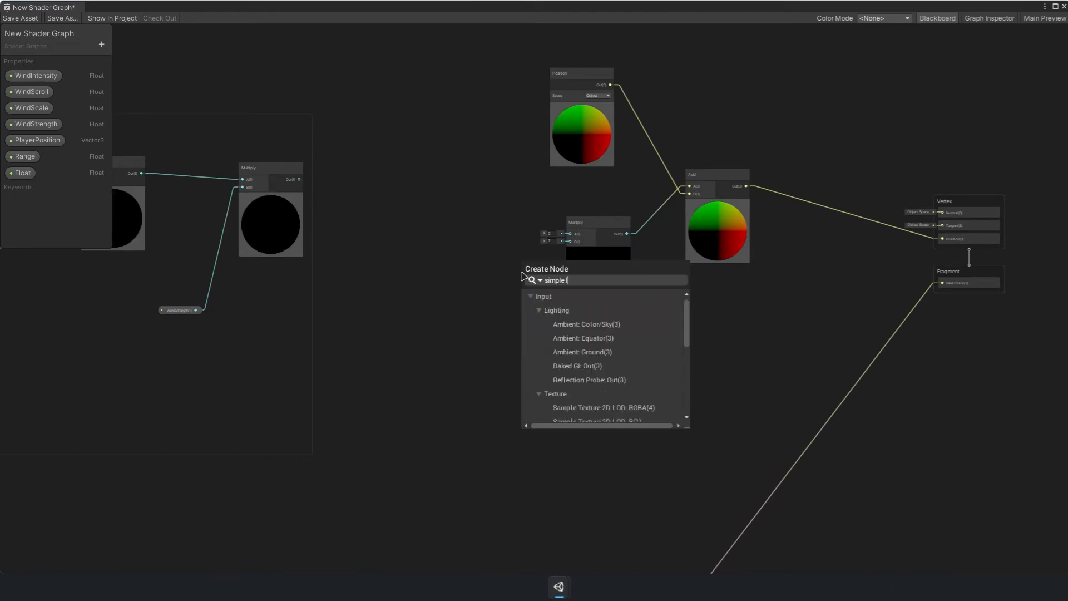
{"action": "key", "text": "Return"}
{"action": "scroll", "coordinate": [443, 285], "scroll_direction": "up", "scroll_amount": 2}
{"action": "left_click_drag", "start_coordinate": [470, 282], "coordinate": [433, 251]}
{"action": "type", "text": "sampl"}
{"action": "key", "text": "Escape"}
Feed a new Texture 2D Asset node into the LOD sampler's Texture input and assign it the (Txt)GrassVertexGradient texture.
{"action": "left_click_drag", "start_coordinate": [470, 282], "coordinate": [405, 249]}
{"action": "type", "text": "tex"}
{"action": "key", "text": "Down"}
{"action": "key", "text": "Return"}
{"action": "left_click", "coordinate": [404, 268]}
{"action": "double_click", "coordinate": [634, 320]}
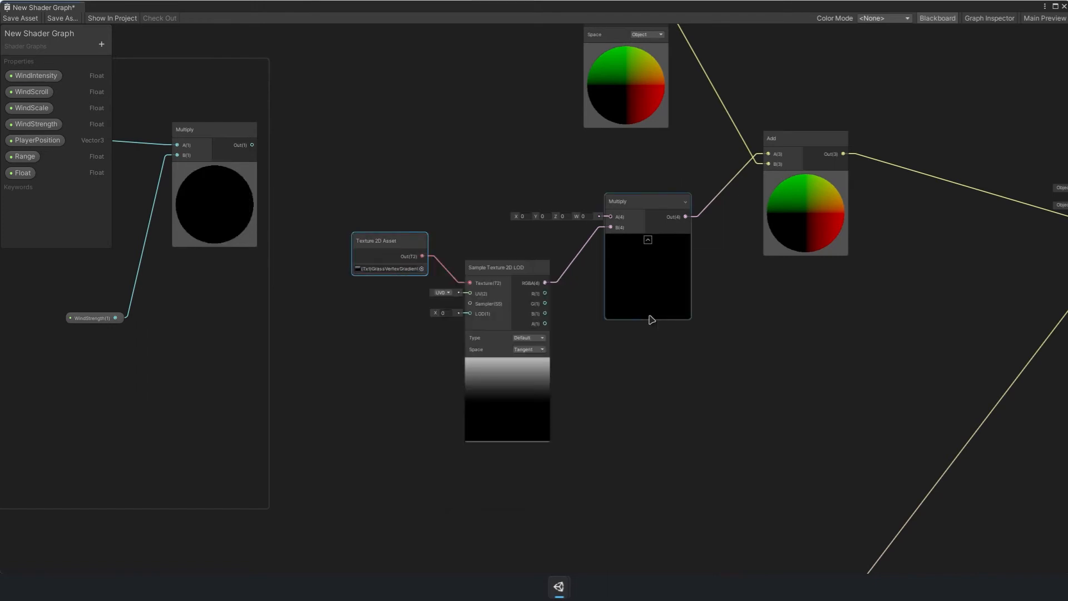
Connect the output of the wind group's final Multiply to input A of the gradient Multiply node.
{"action": "middle_click_drag", "start_coordinate": [579, 417], "coordinate": [575, 491]}
{"action": "scroll", "coordinate": [755, 372], "scroll_direction": "down", "scroll_amount": 1}
{"action": "middle_click_drag", "start_coordinate": [756, 372], "coordinate": [569, 388]}
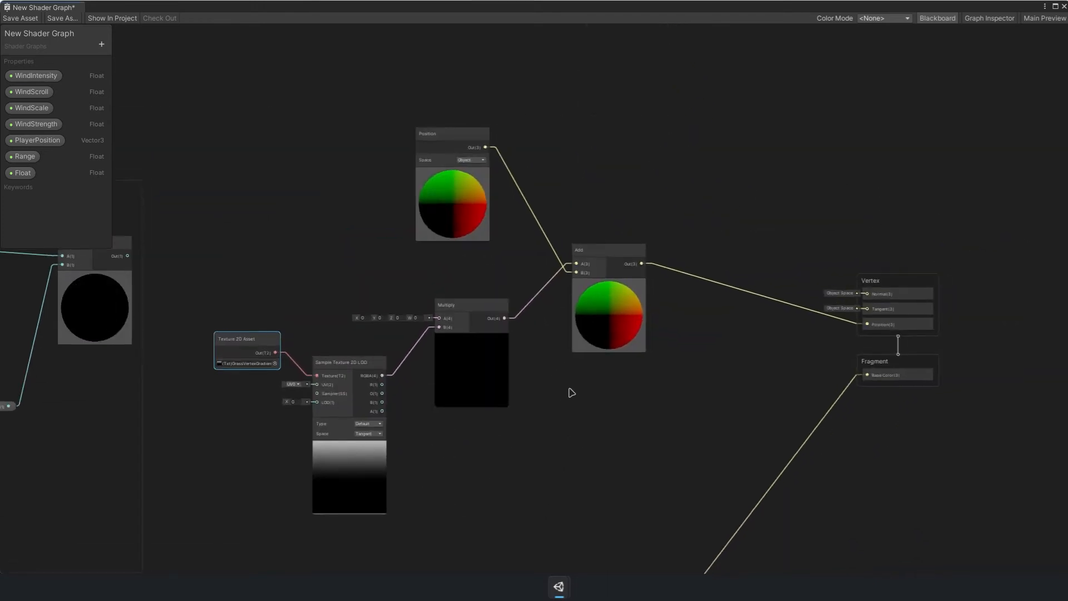
{"action": "left_click_drag", "start_coordinate": [129, 257], "coordinate": [435, 319]}
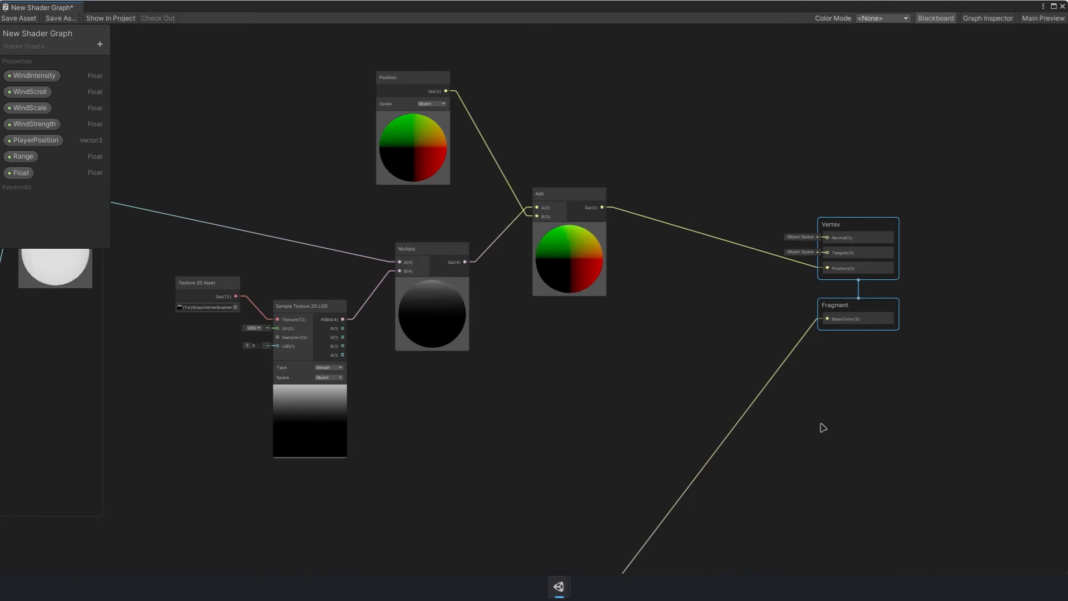
Feed the Player Pos group's Saturate output into the T input of a new Lerp node near the Vertex block.
{"action": "scroll", "coordinate": [822, 428], "scroll_direction": "down", "scroll_amount": 6}
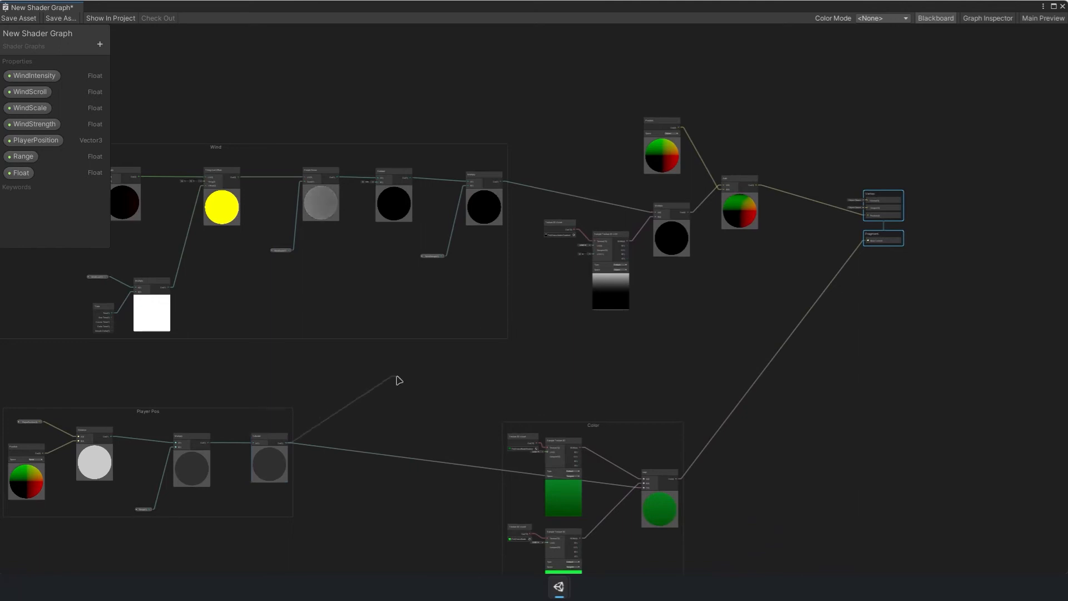
{"action": "key", "text": "space"}
{"action": "type", "text": "lerp"}
{"action": "key", "text": "Down"}
{"action": "key", "text": "Down"}
{"action": "key", "text": "Down"}
{"action": "key", "text": "Down"}
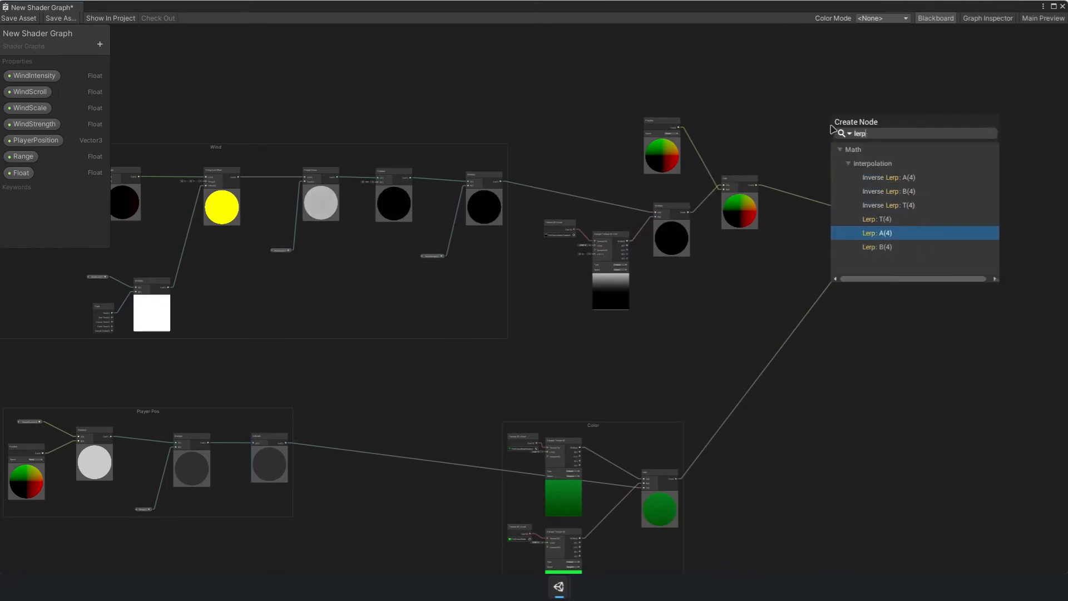
{"action": "key", "text": "Up"}
{"action": "key", "text": "Return"}
Move the new Lerp node above the Add node and connect the object-space Position output to its input B.
{"action": "scroll", "coordinate": [812, 133], "scroll_direction": "up", "scroll_amount": 6}
{"action": "middle_click_drag", "start_coordinate": [813, 133], "coordinate": [698, 172]}
{"action": "left_click_drag", "start_coordinate": [763, 149], "coordinate": [635, 125]}
{"action": "scroll", "coordinate": [628, 123], "scroll_direction": "up", "scroll_amount": 3}
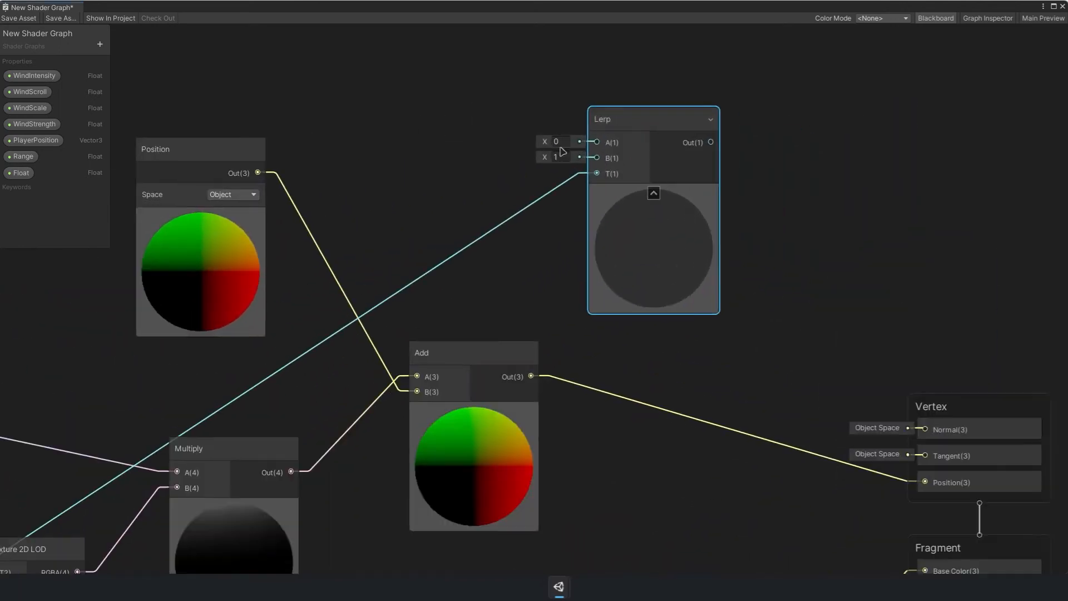
{"action": "middle_click_drag", "start_coordinate": [561, 152], "coordinate": [598, 146]}
{"action": "left_click_drag", "start_coordinate": [294, 167], "coordinate": [634, 152]}
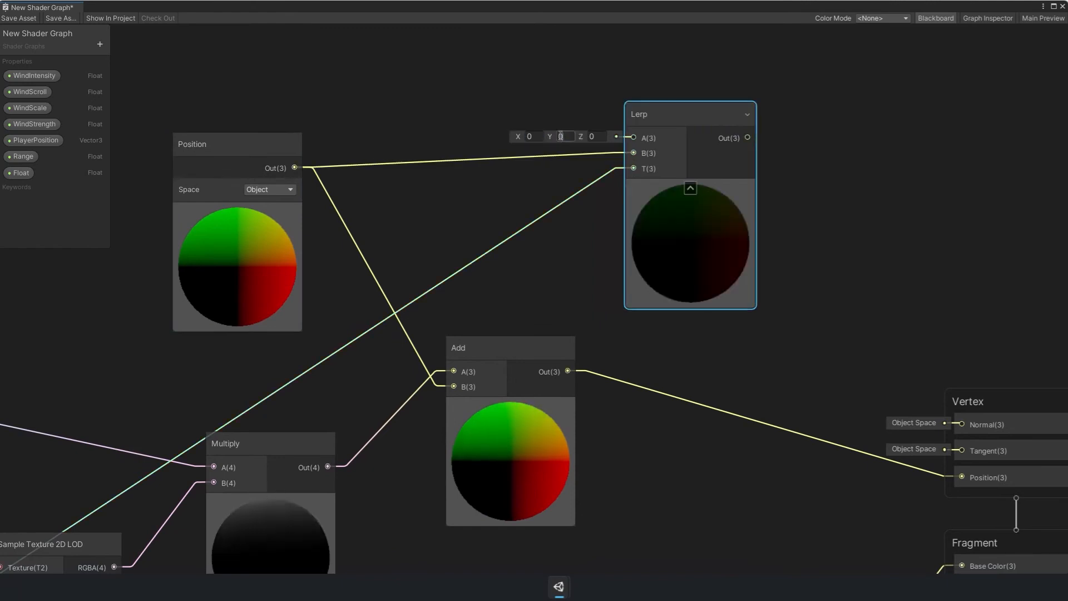
Feed the position Lerp's output into input A of a new Add node.
{"action": "scroll", "coordinate": [743, 173], "scroll_direction": "down", "scroll_amount": 2}
{"action": "middle_click_drag", "start_coordinate": [743, 172], "coordinate": [541, 165]}
{"action": "type", "text": "add"}
{"action": "left_click_drag", "start_coordinate": [659, 207], "coordinate": [657, 227]}
{"action": "key", "text": "Return"}
Feed the earlier Add's output into the new Add's input B, and route the new Add's output to the Vertex Position.
{"action": "middle_click_drag", "start_coordinate": [821, 344], "coordinate": [730, 298]}
{"action": "left_click_drag", "start_coordinate": [736, 400], "coordinate": [872, 307]}
{"action": "left_click", "coordinate": [870, 250]}
{"action": "left_click_drag", "start_coordinate": [785, 170], "coordinate": [605, 255]}
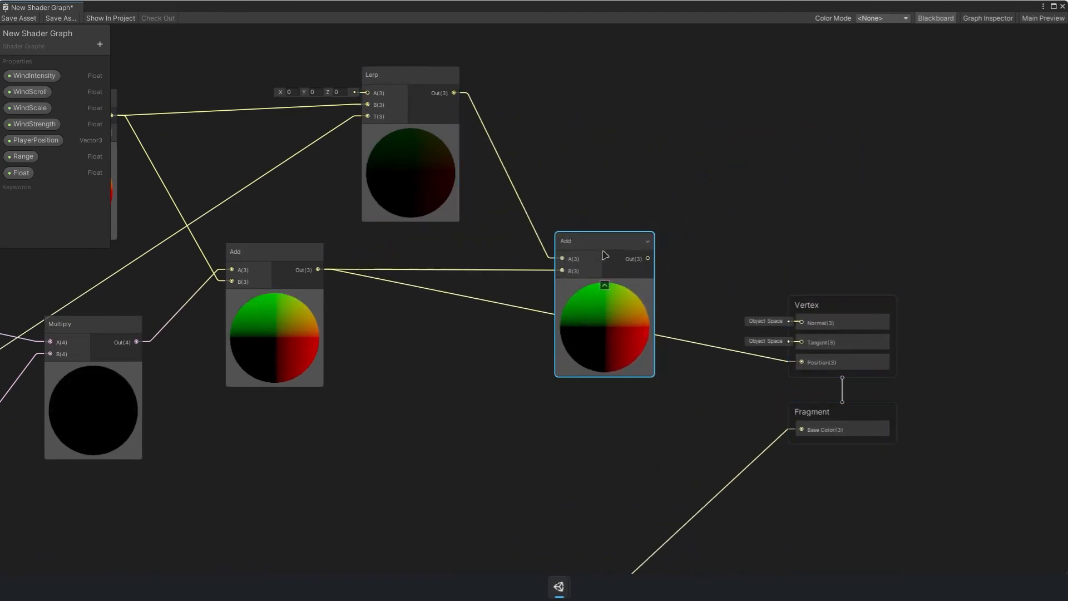
{"action": "left_click_drag", "start_coordinate": [776, 352], "coordinate": [810, 362]}
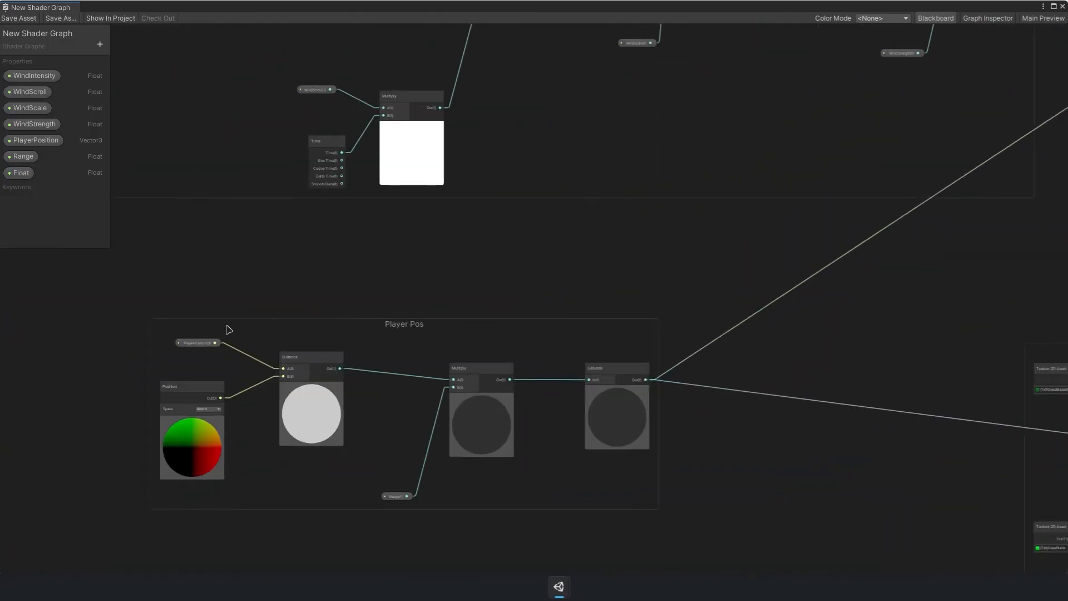
Open the Graph Inspector on the PlayerPosition property node's settings.
{"action": "left_click", "coordinate": [977, 18]}
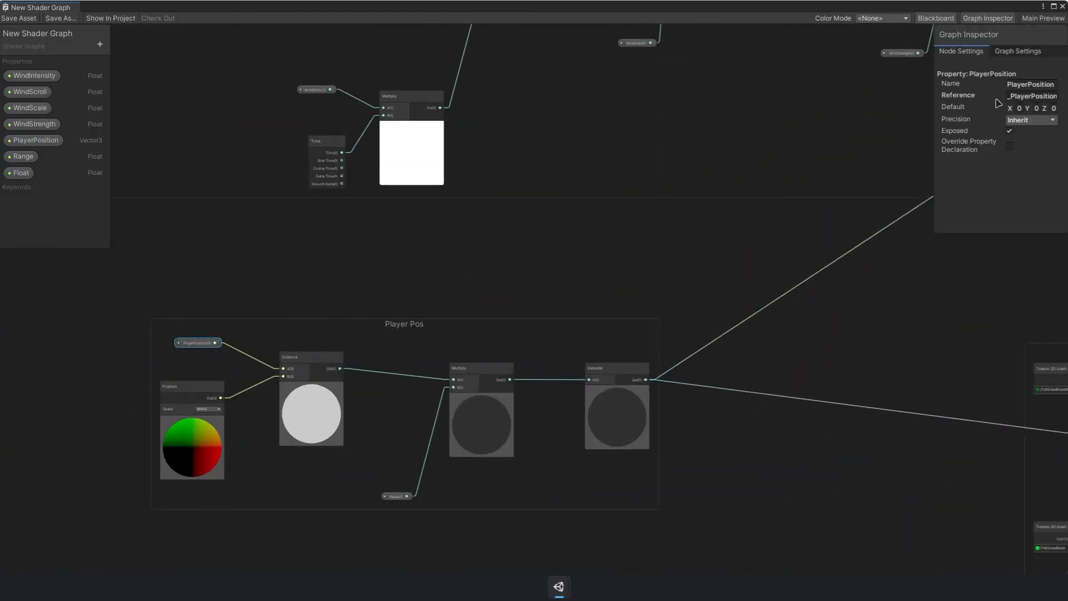